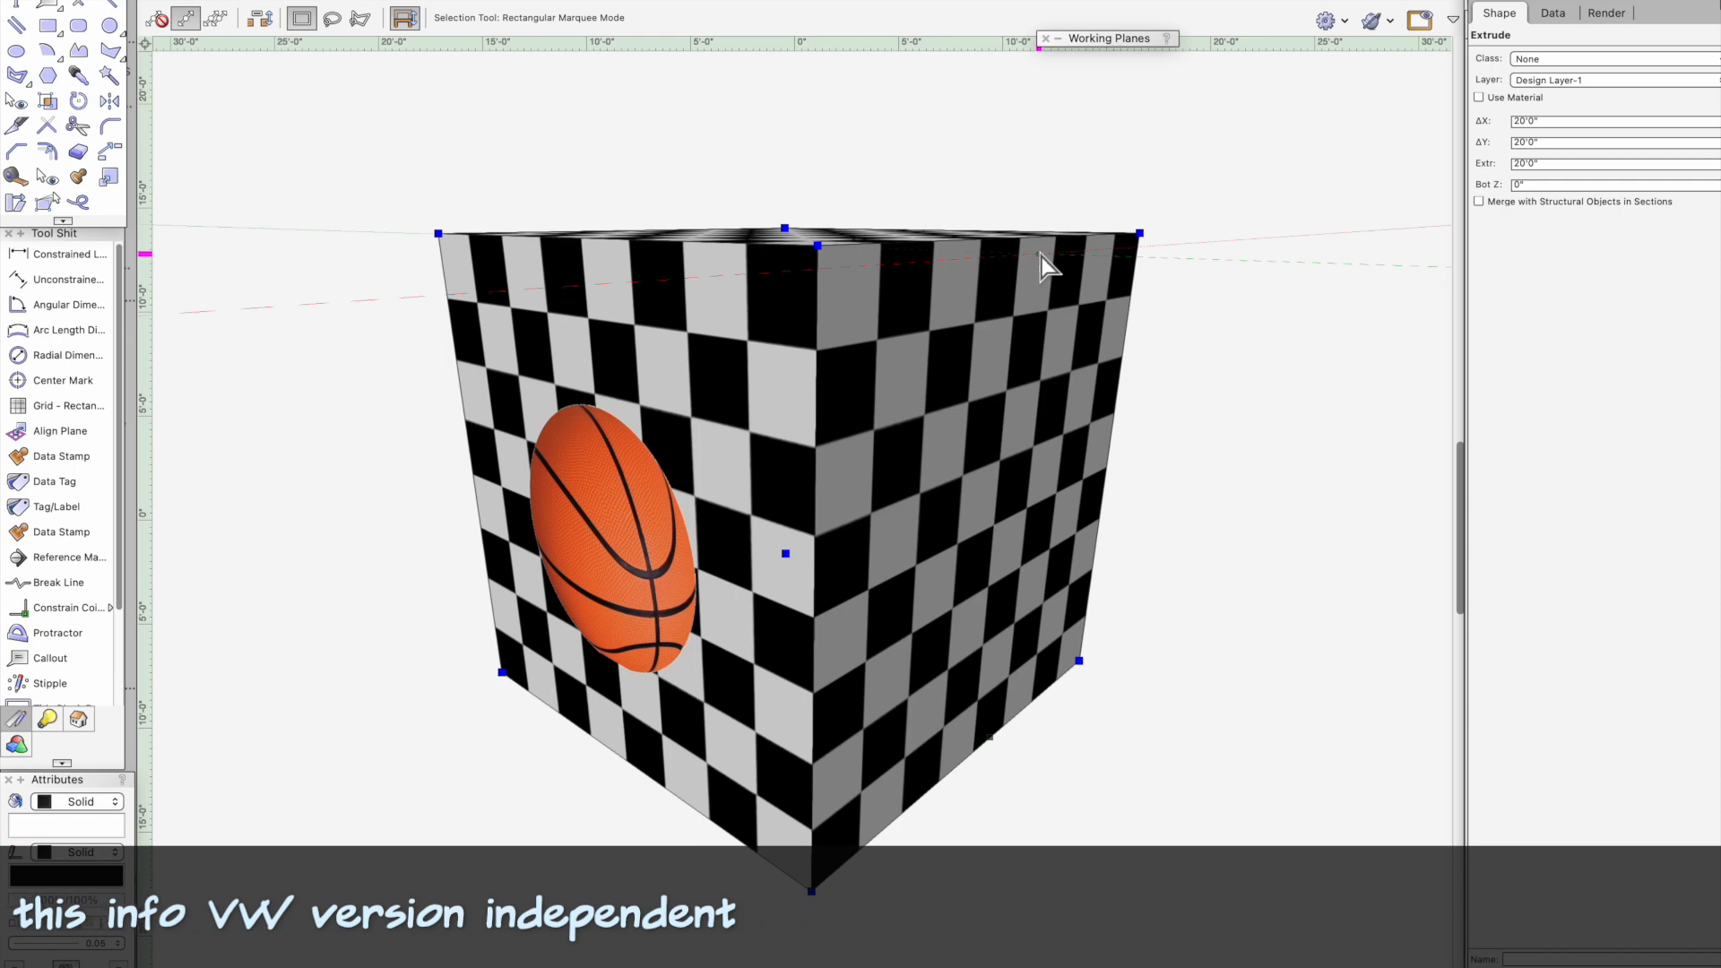
# Step: Select the thin basketball extrude on the checkered cube and inspect its underlying rectangle profile, then leave the extrude's editing mode
pyautogui.click(614, 463)
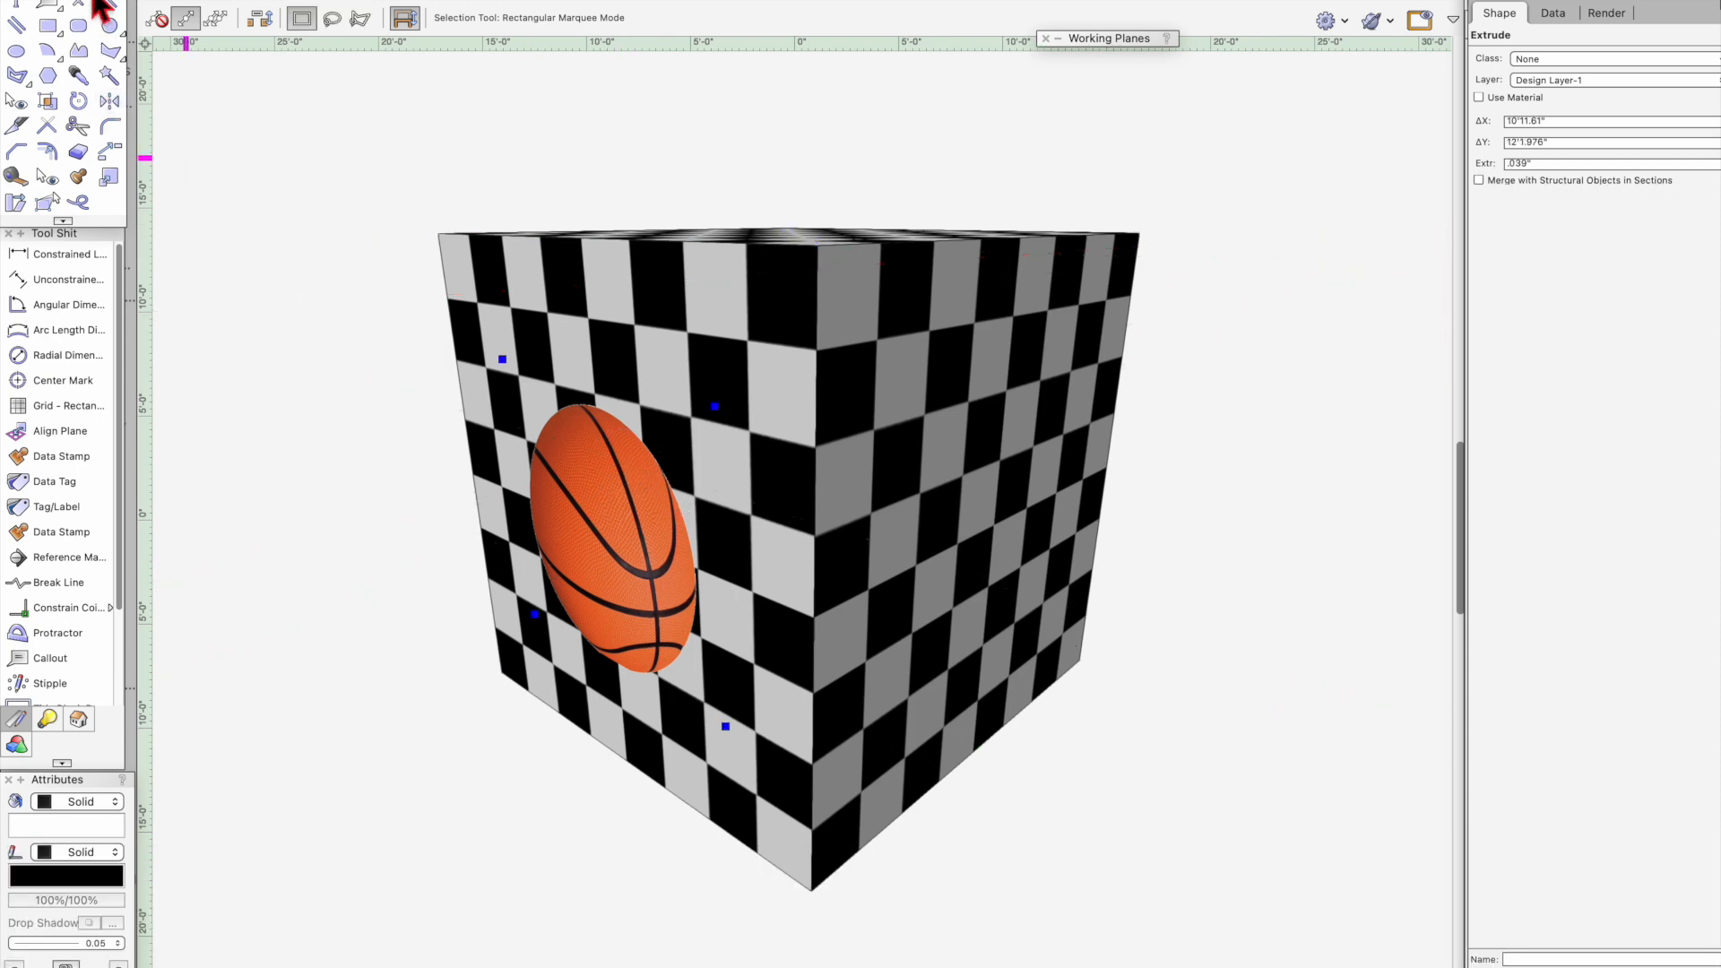
pyautogui.click(105, 10)
pyautogui.moveTo(837, 487); pyautogui.dragTo(937, 480)
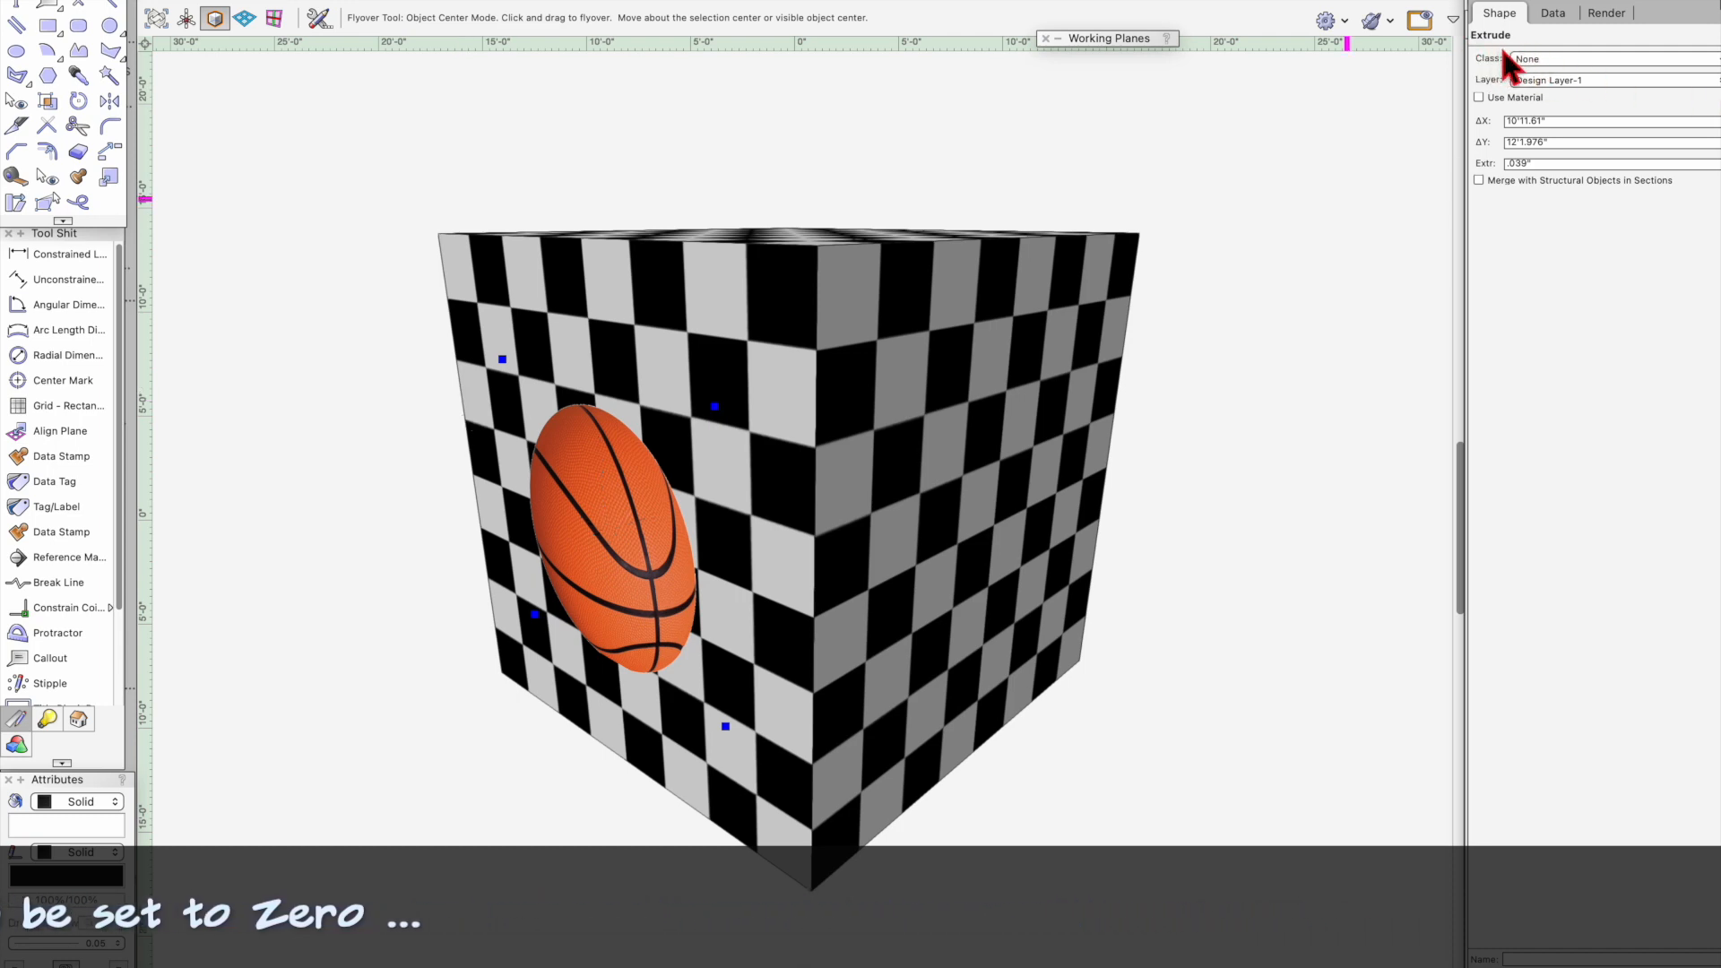
pyautogui.press('super+bracketleft')
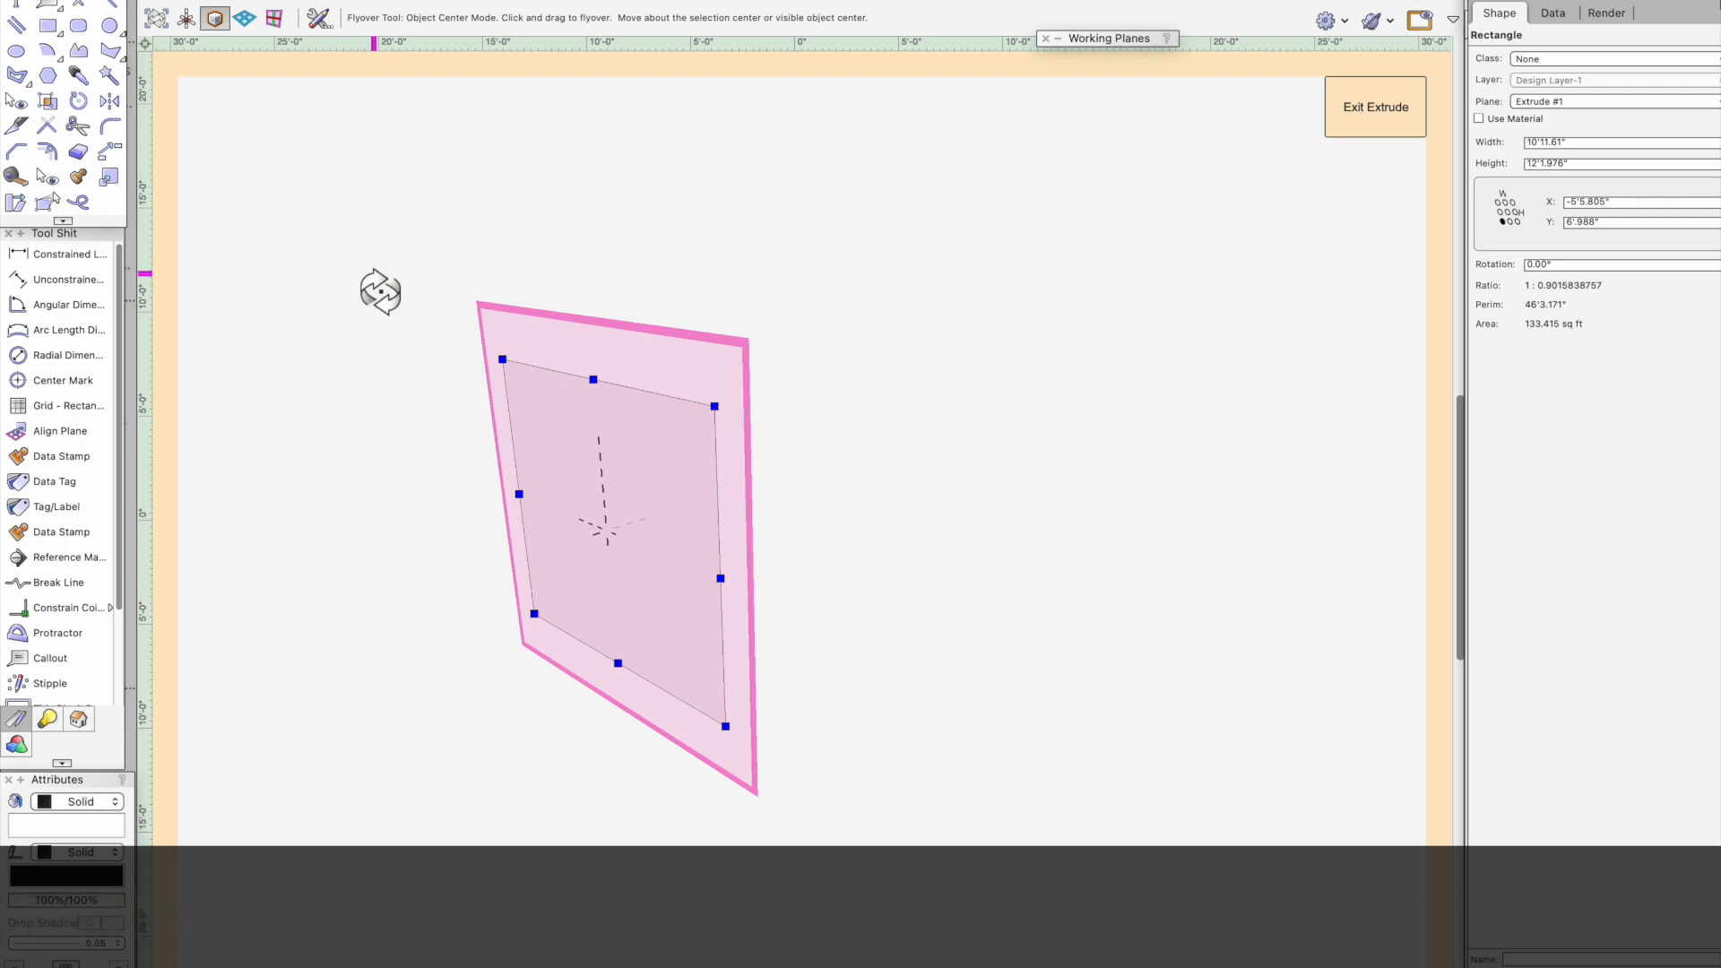
pyautogui.click(1389, 130)
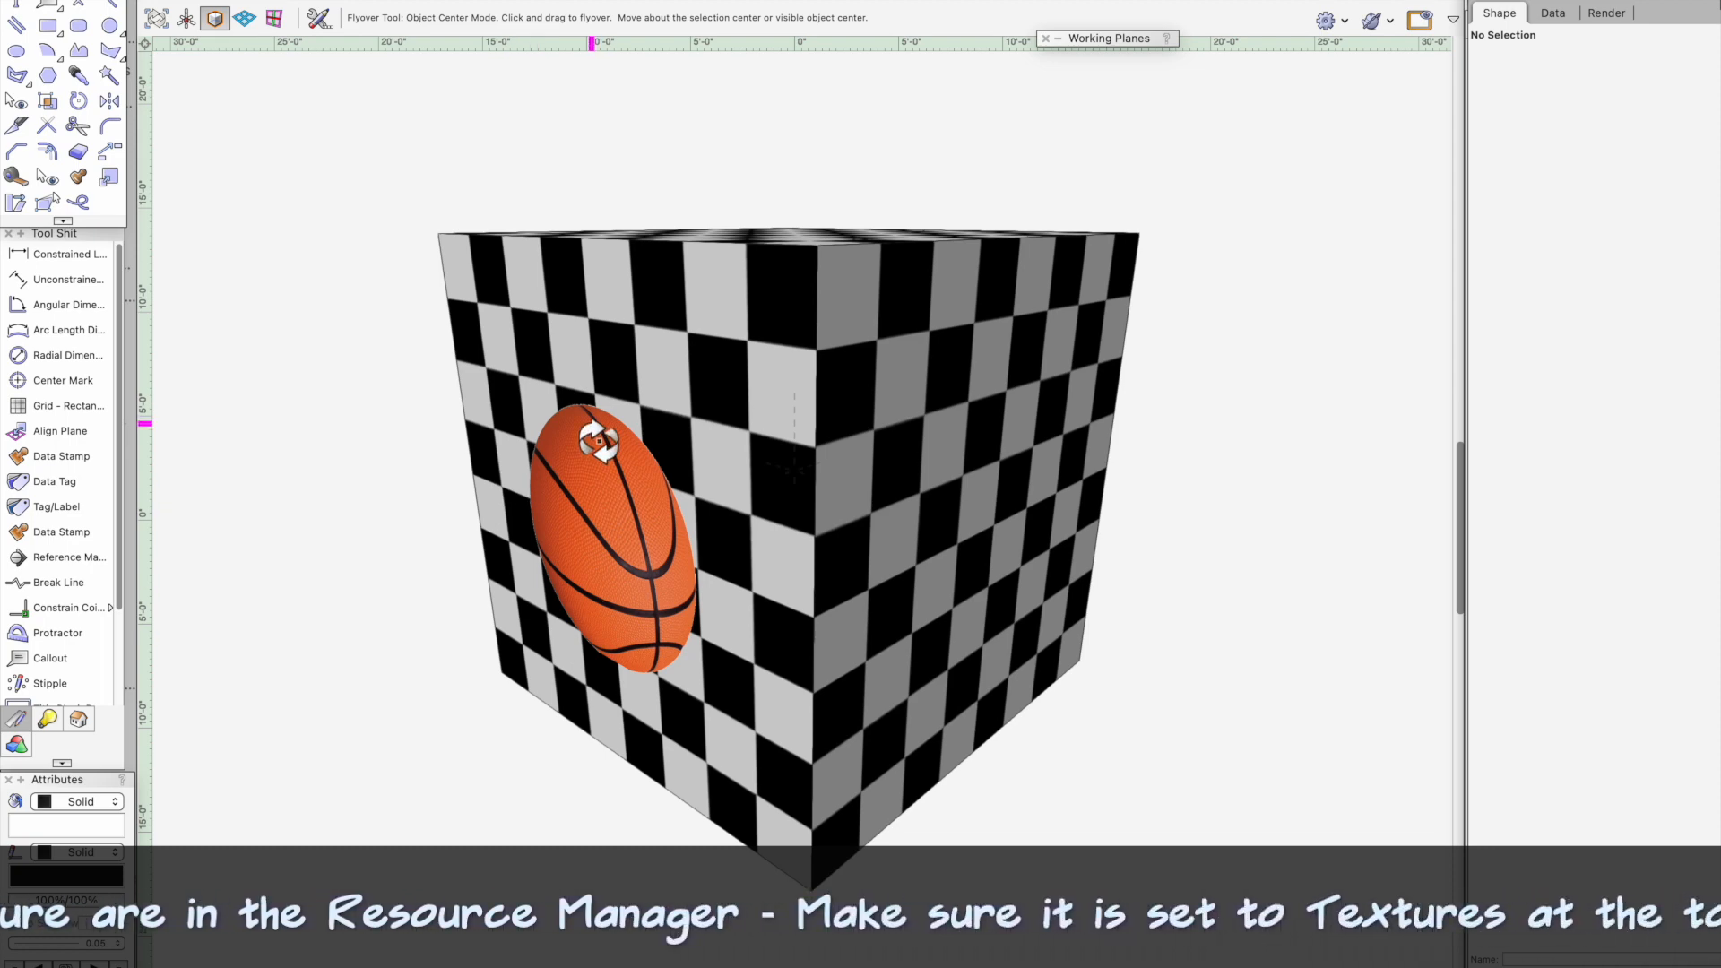
# Step: Inspect the color shader image of the Basket Ball Texture Shader Mask texture through the Resource Manager, leaving its settings uncommitted
pyautogui.press('super+r')
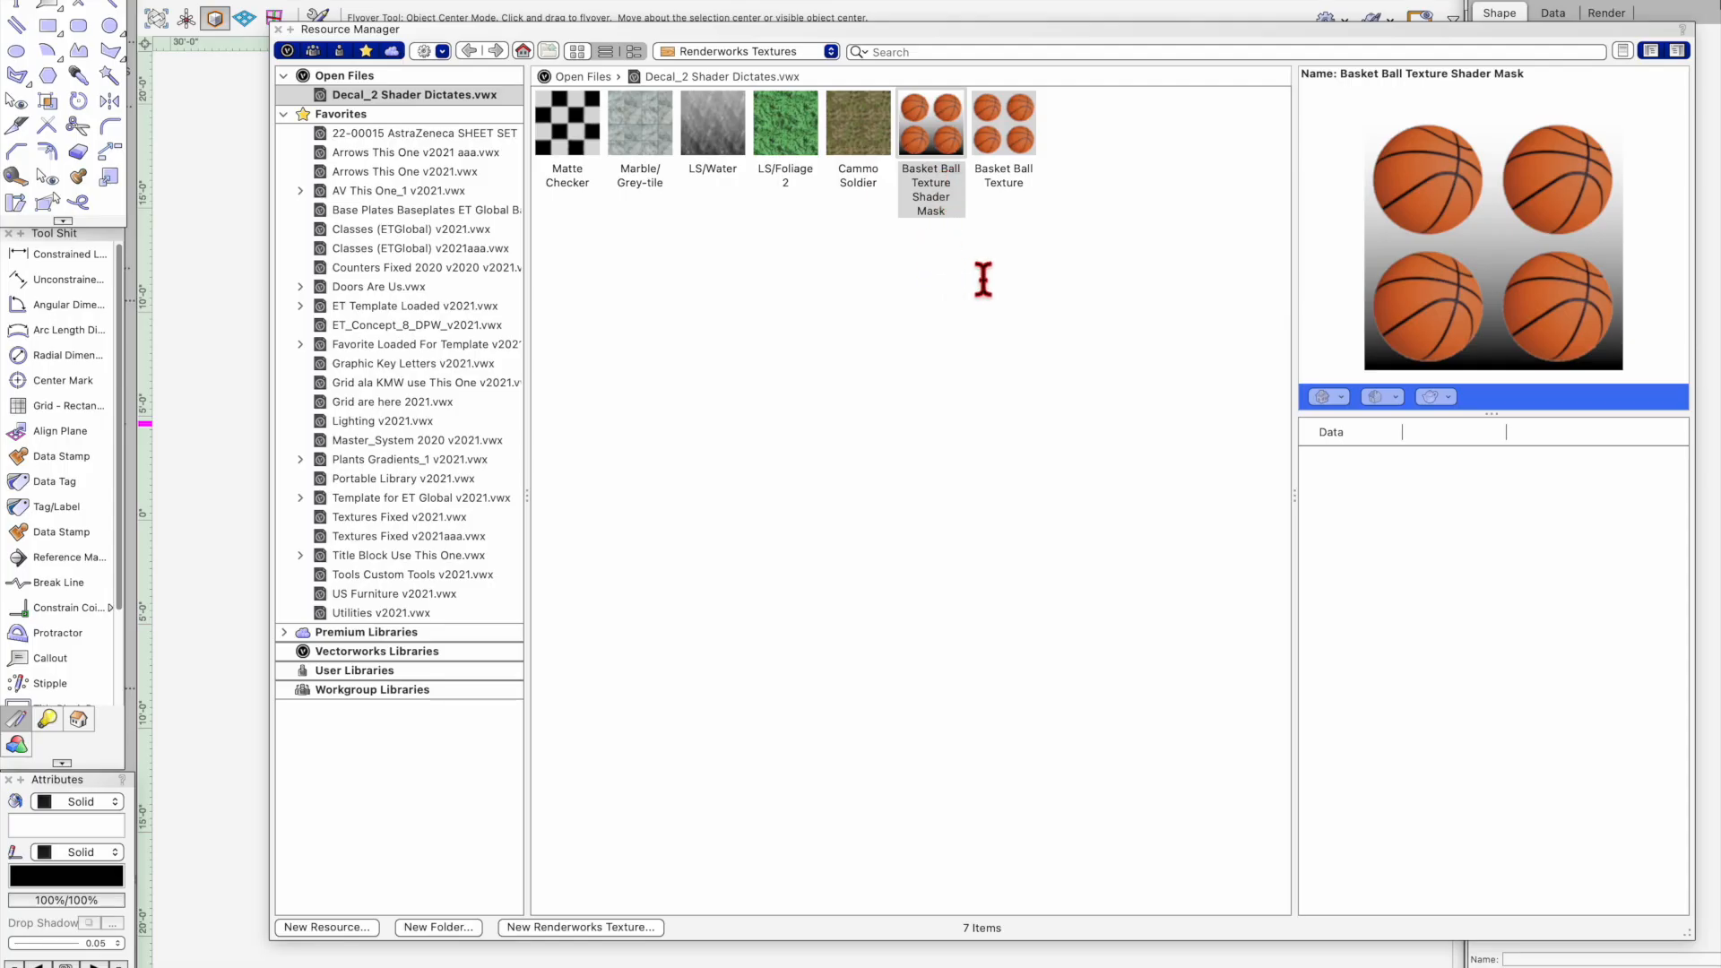
pyautogui.rightClick(787, 135)
pyautogui.click(805, 292)
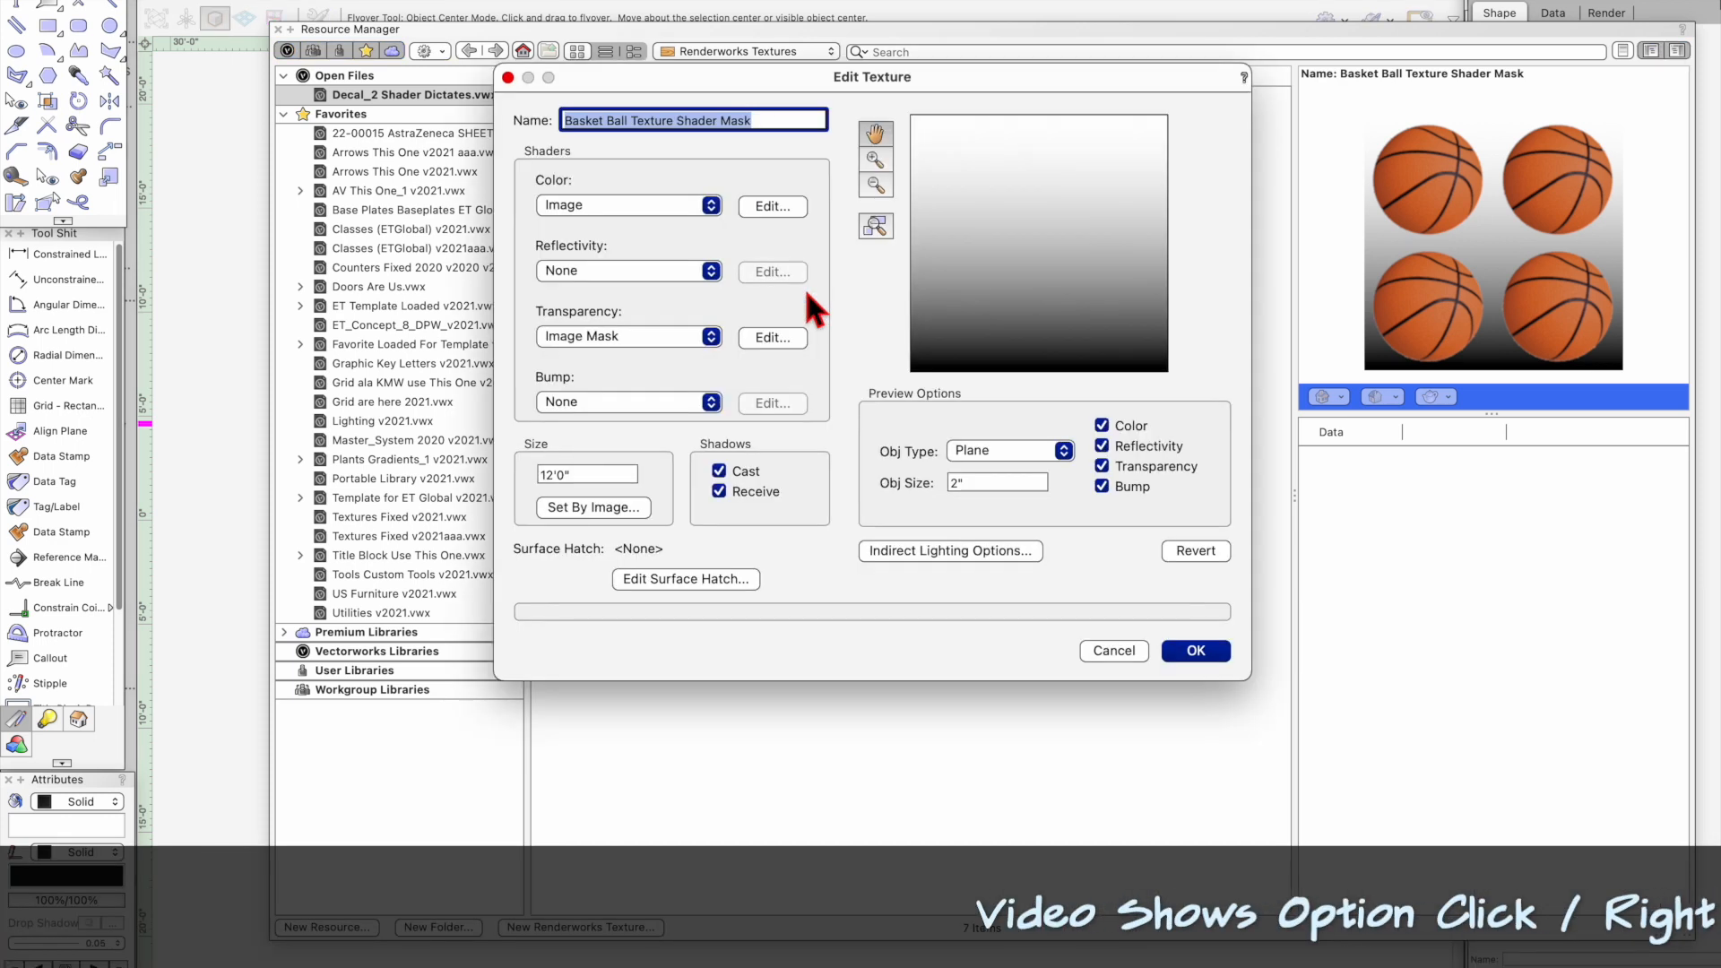
pyautogui.click(772, 206)
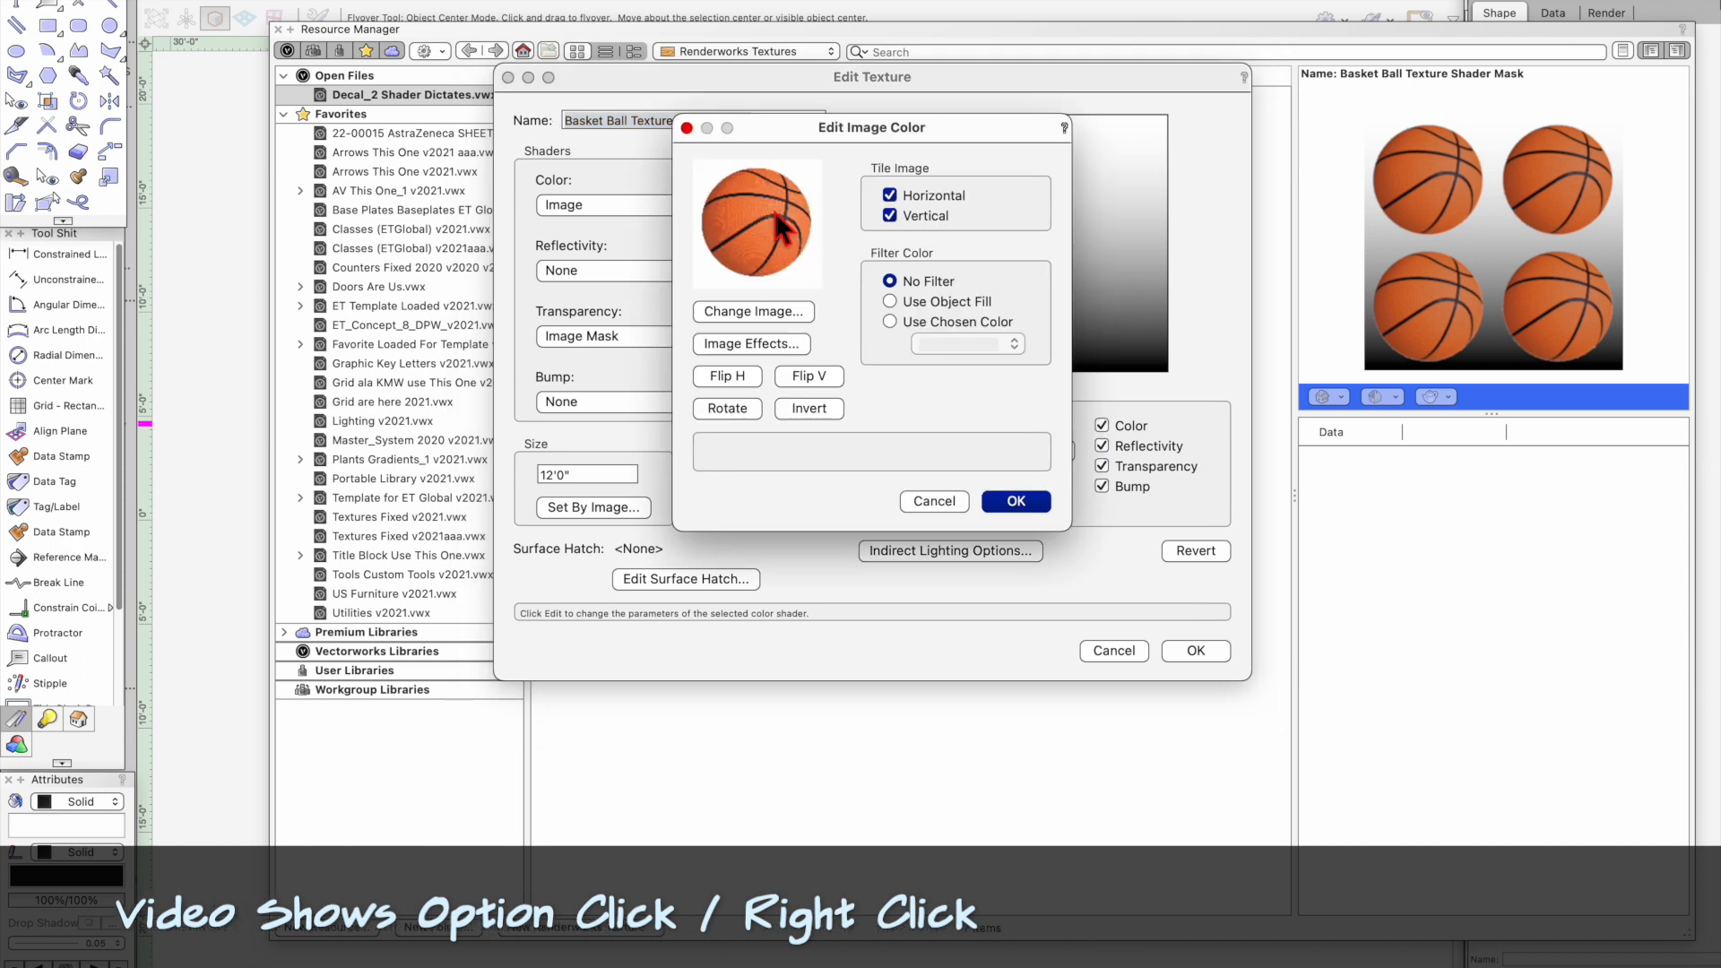
pyautogui.click(934, 501)
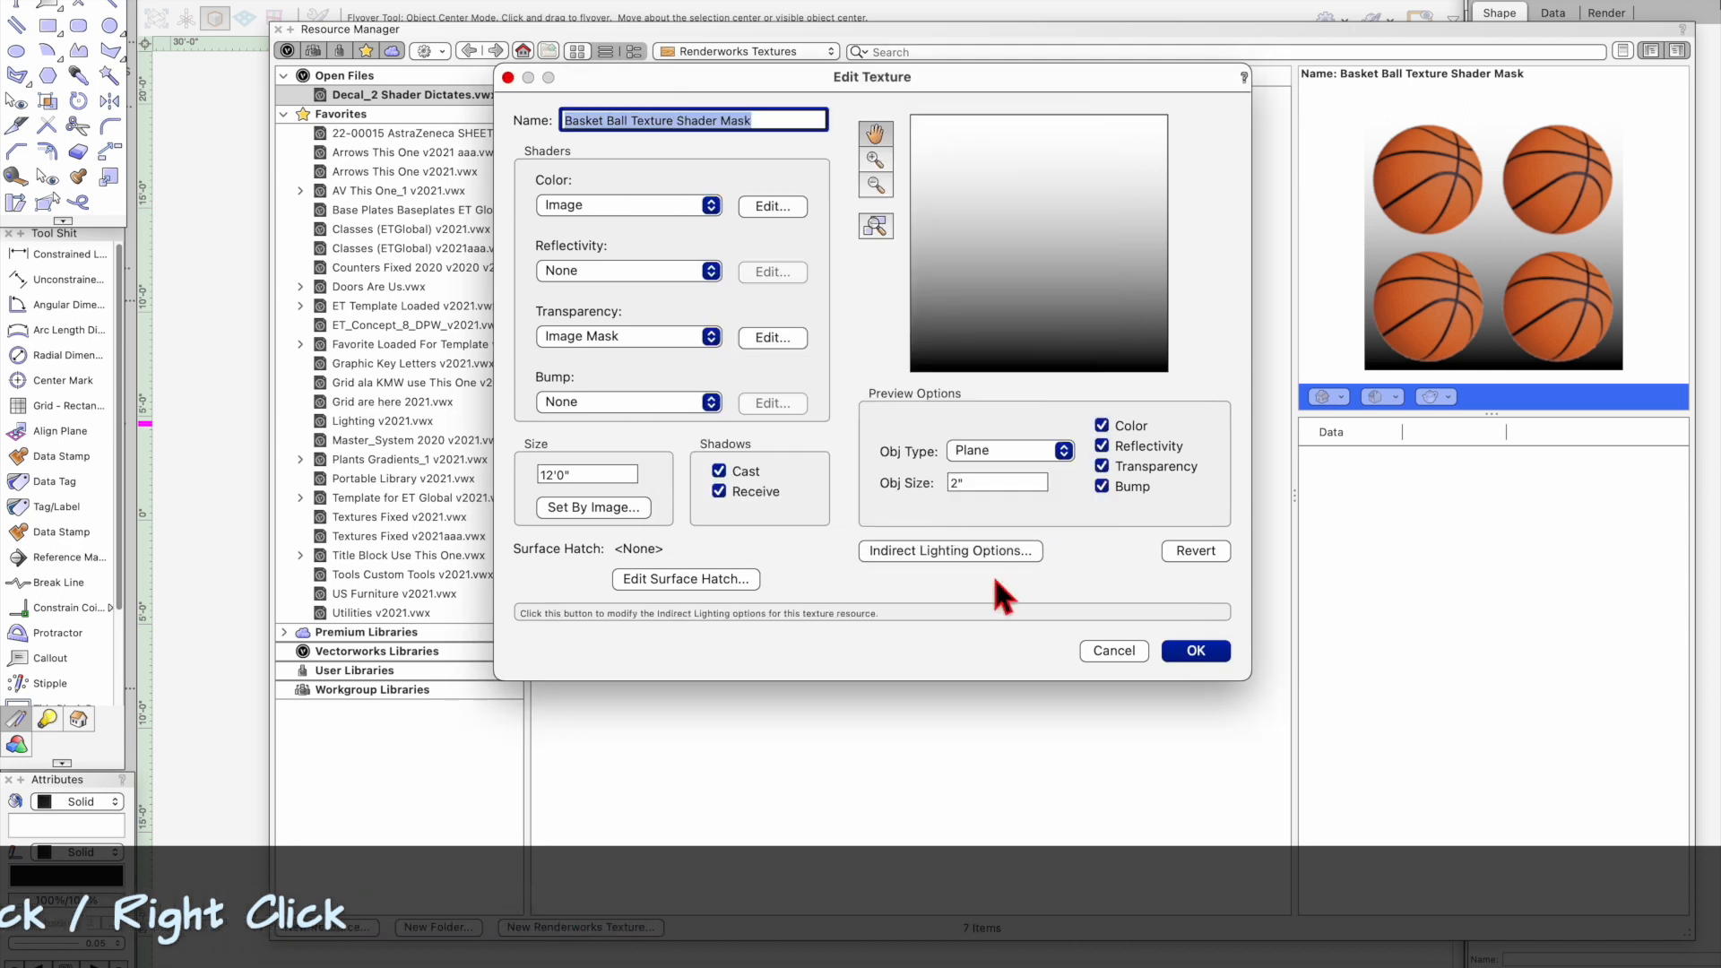
pyautogui.click(1110, 652)
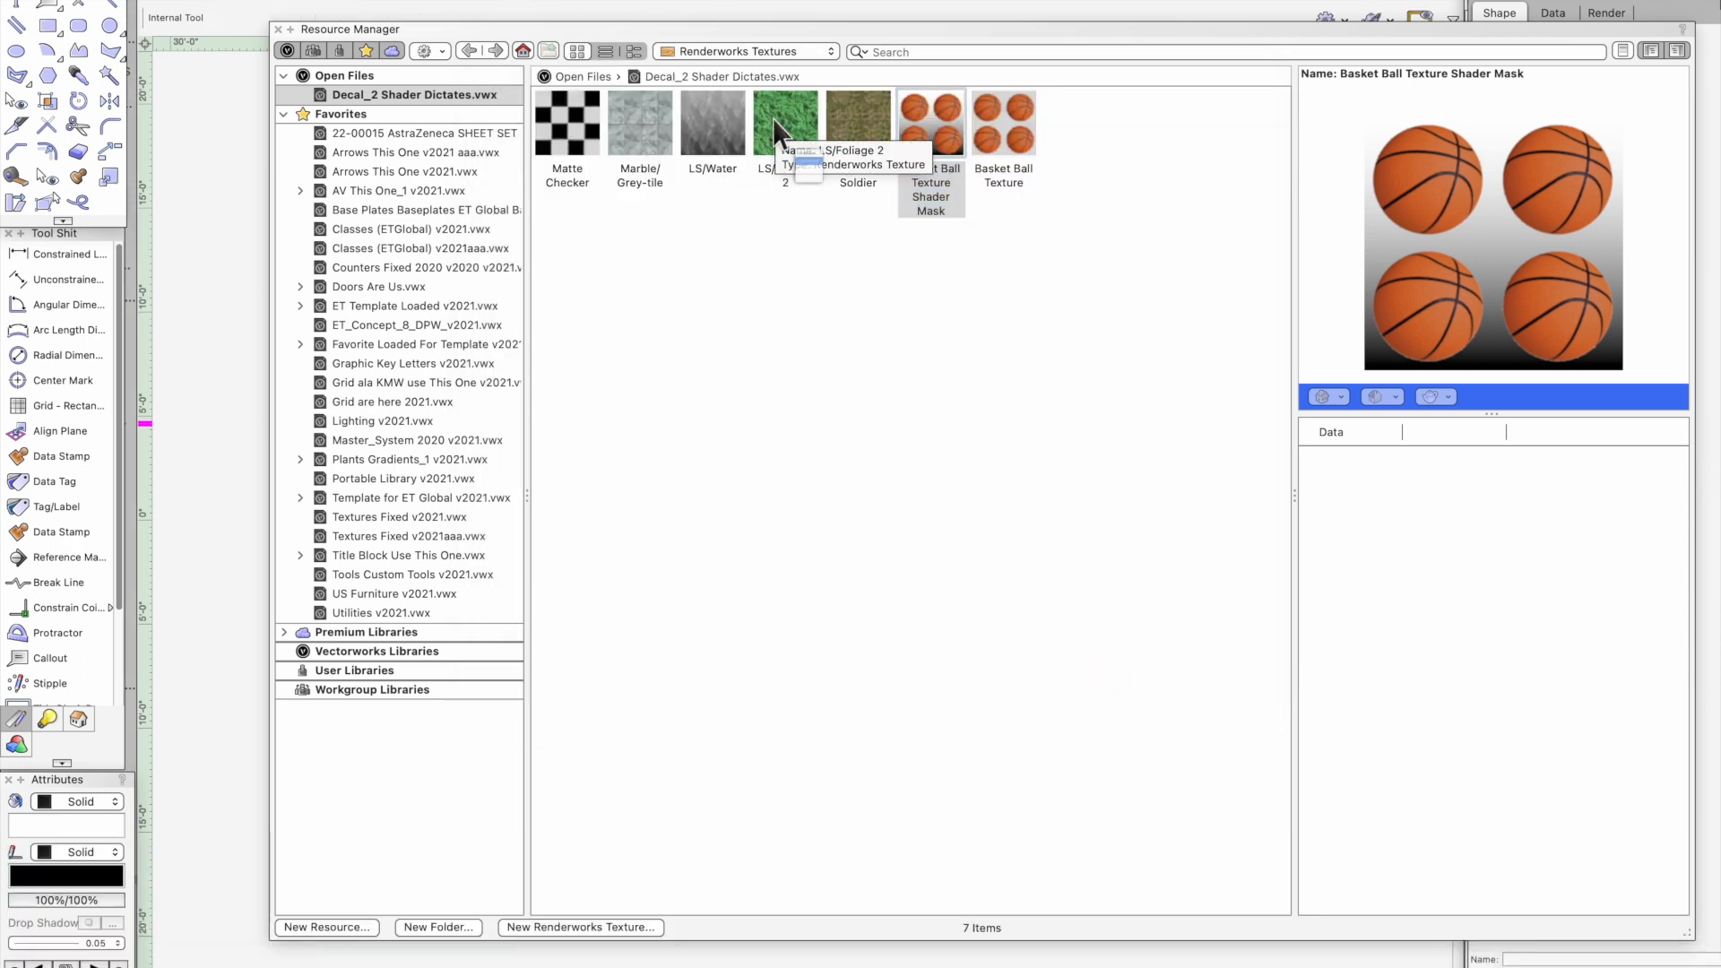
# Step: Reopen the basketball shader mask texture's settings to review its shader setup and size, and cancel out
pyautogui.rightClick(778, 132)
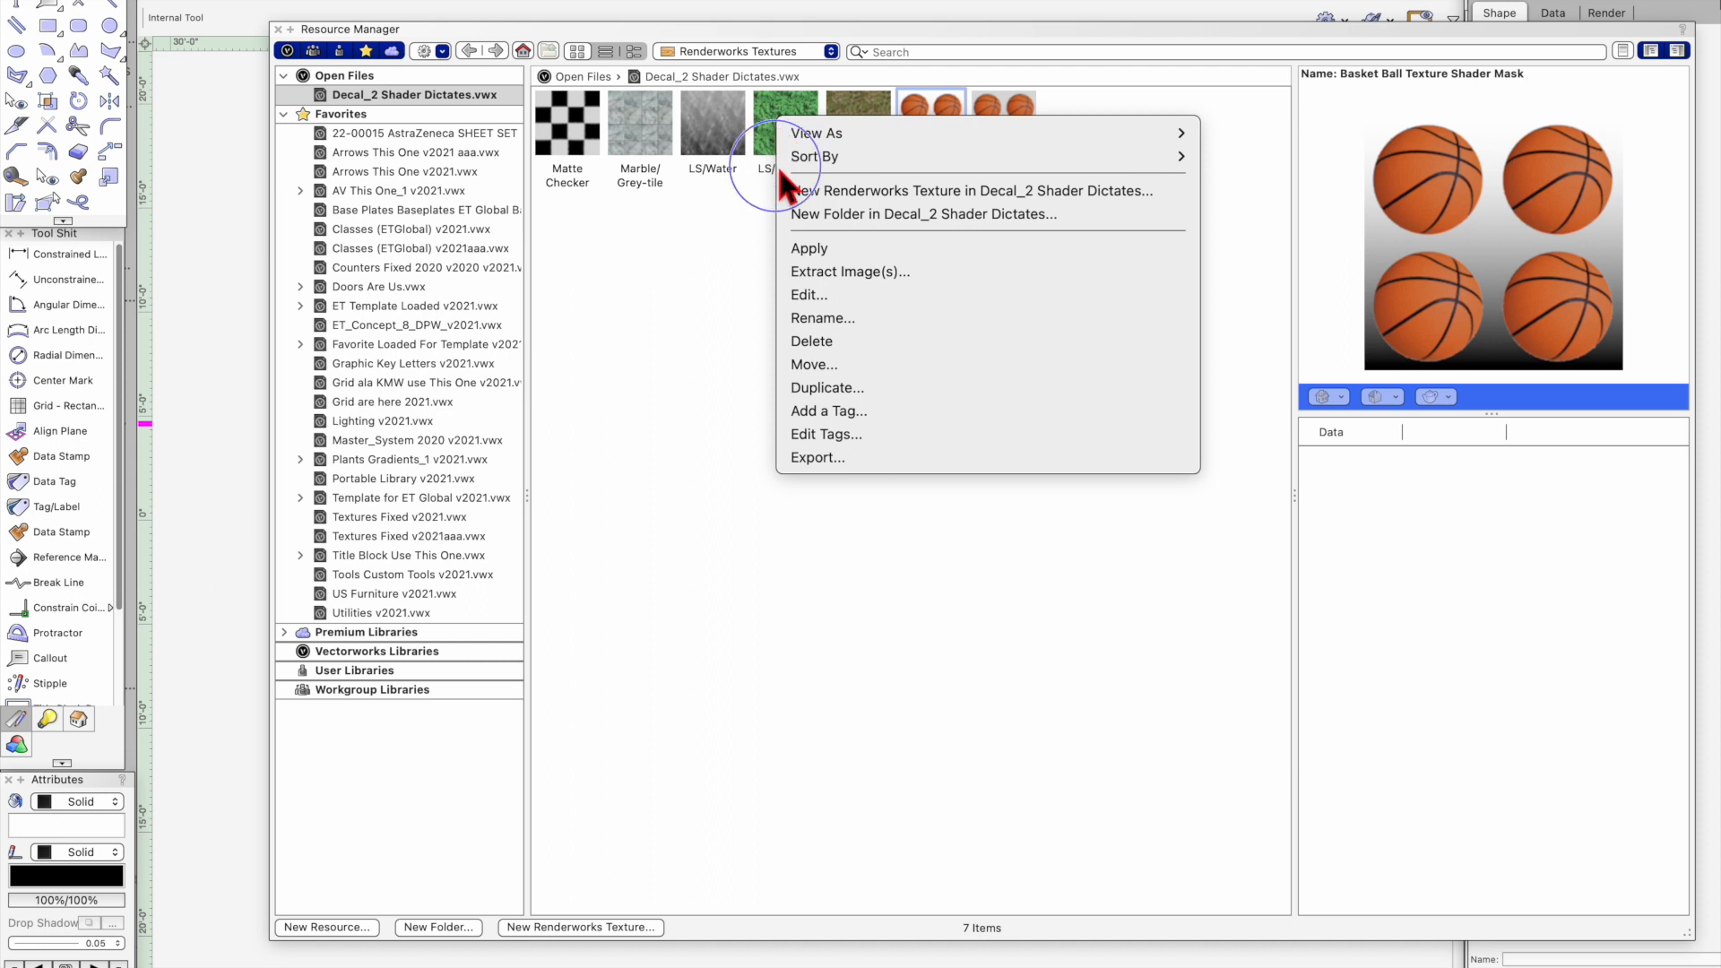
pyautogui.click(794, 295)
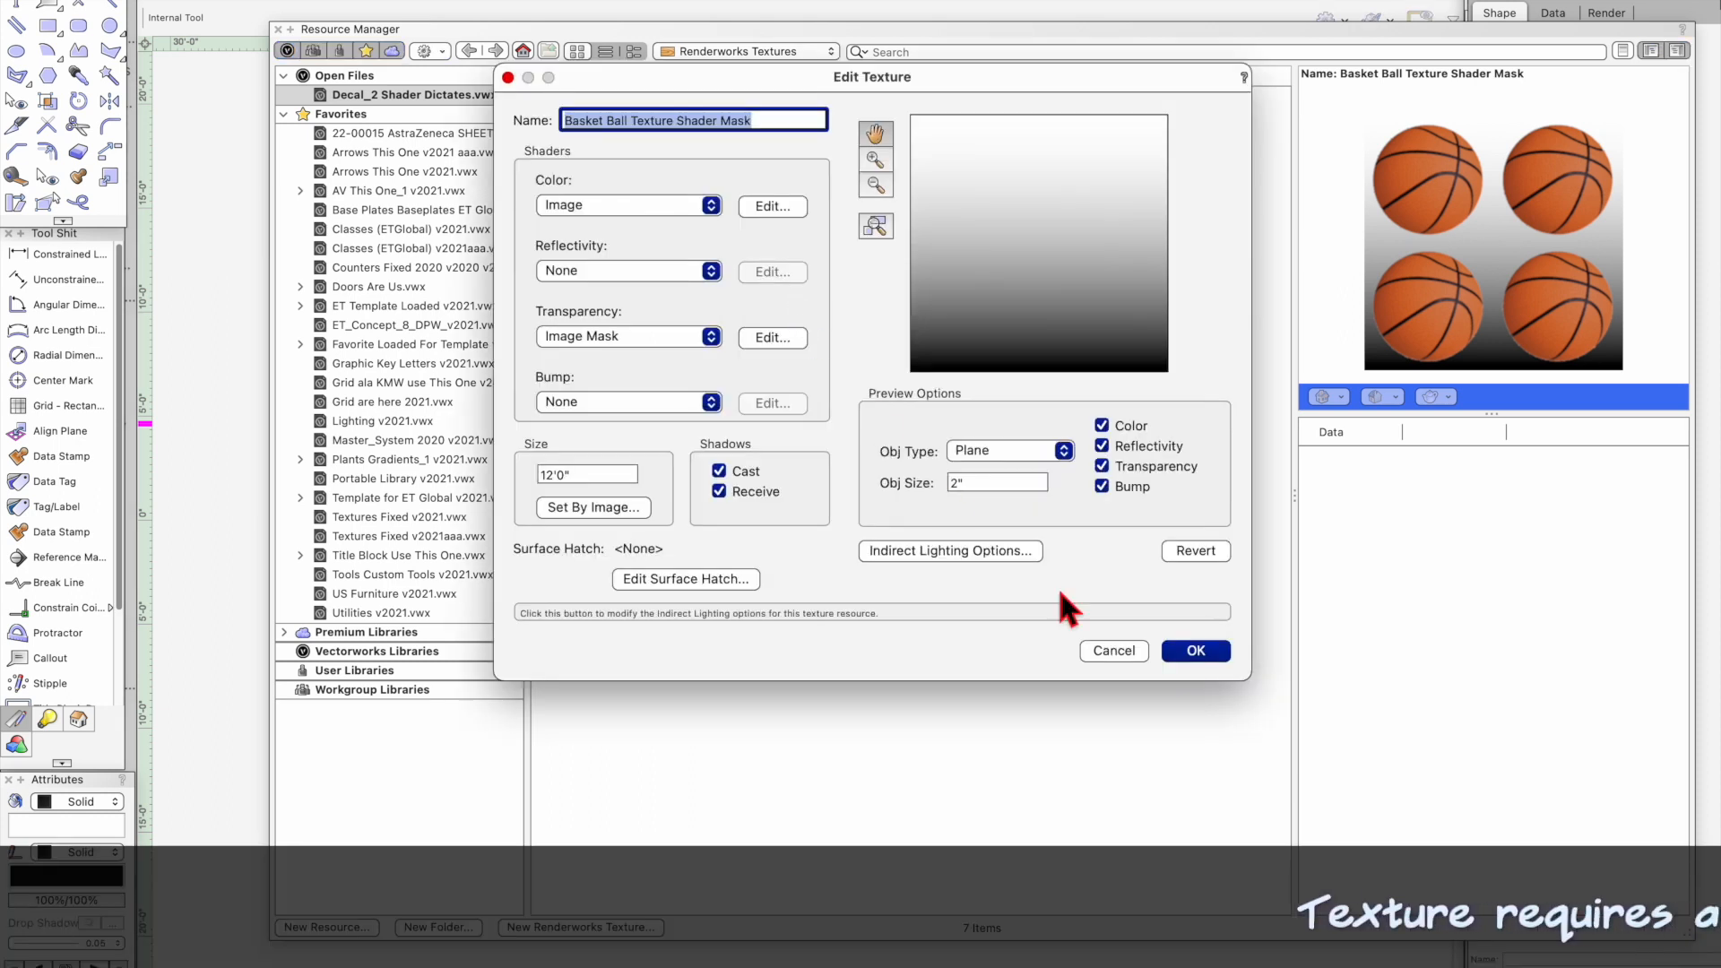
pyautogui.click(1115, 650)
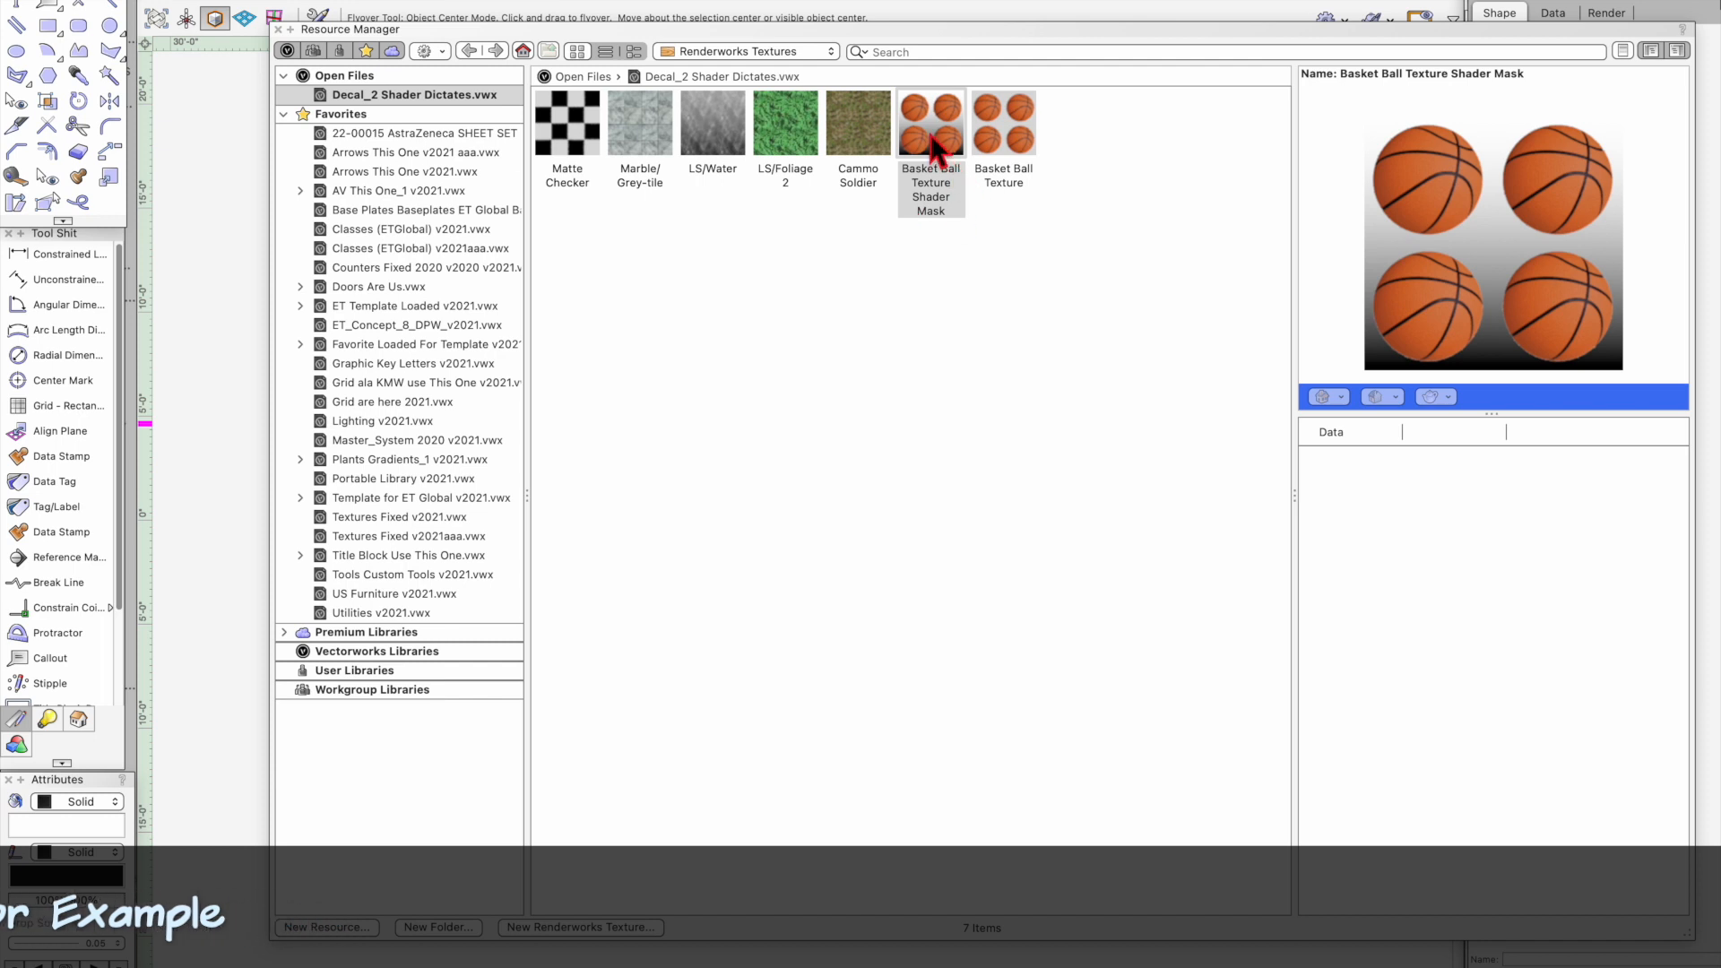
# Step: Open the Basket Ball Texture Shader Mask texture for editing and view the image used by its color shader
pyautogui.click(922, 103)
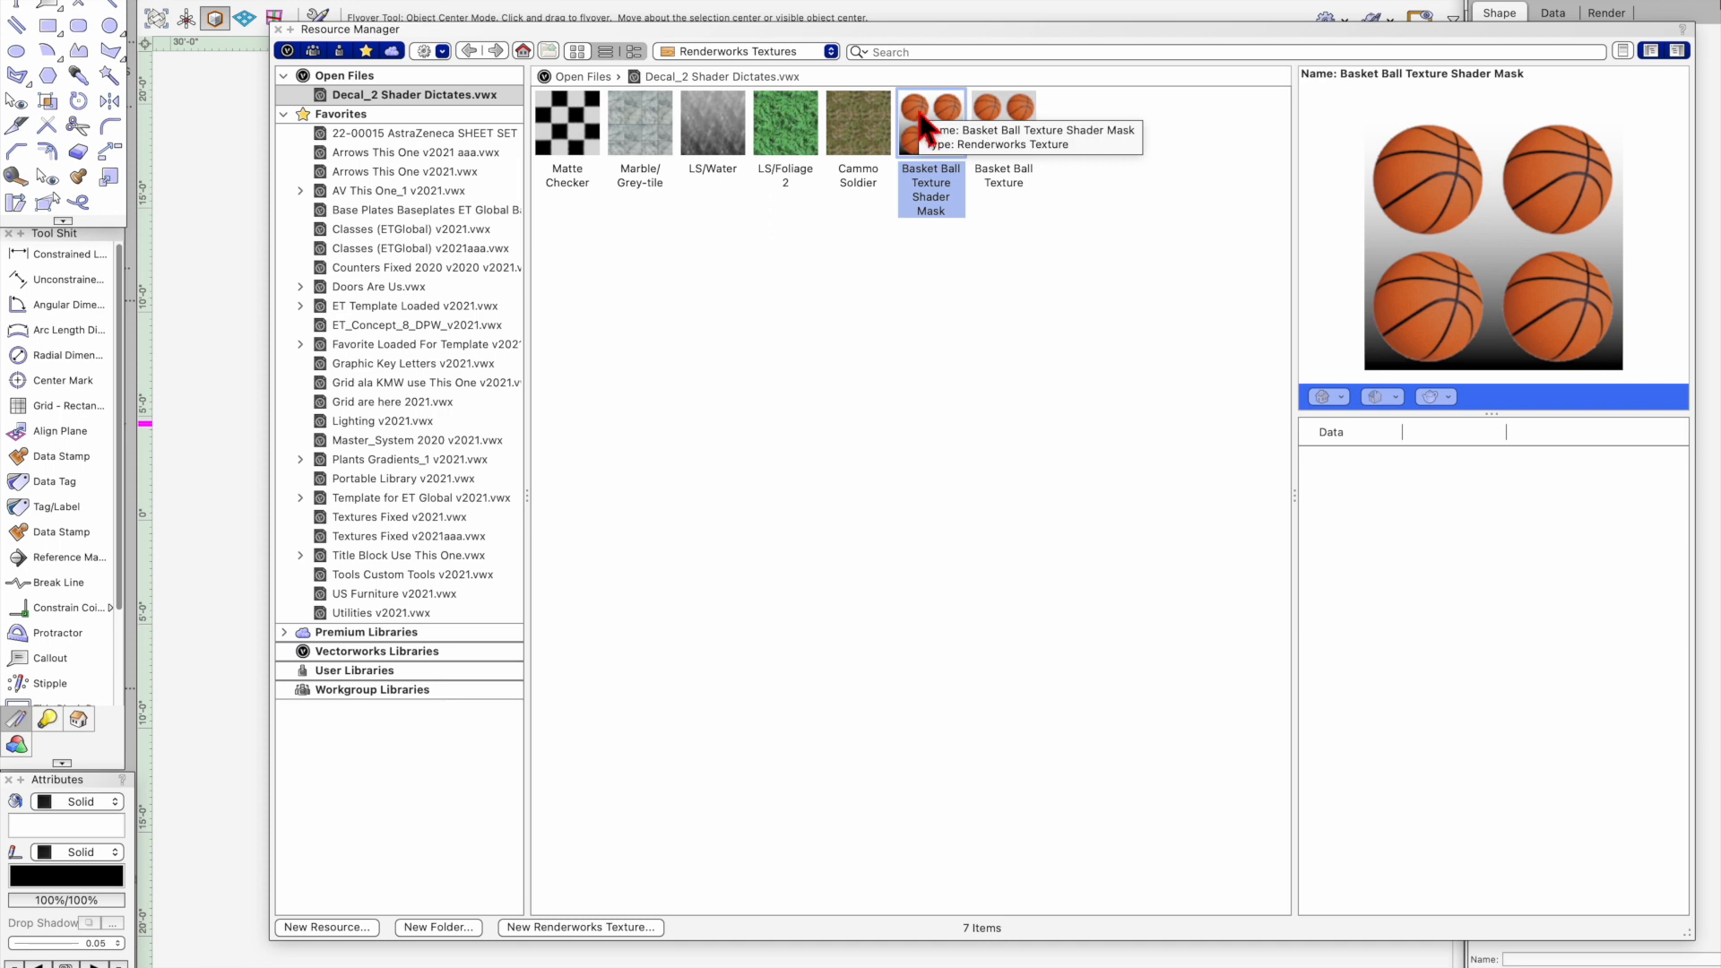
pyautogui.rightClick(914, 106)
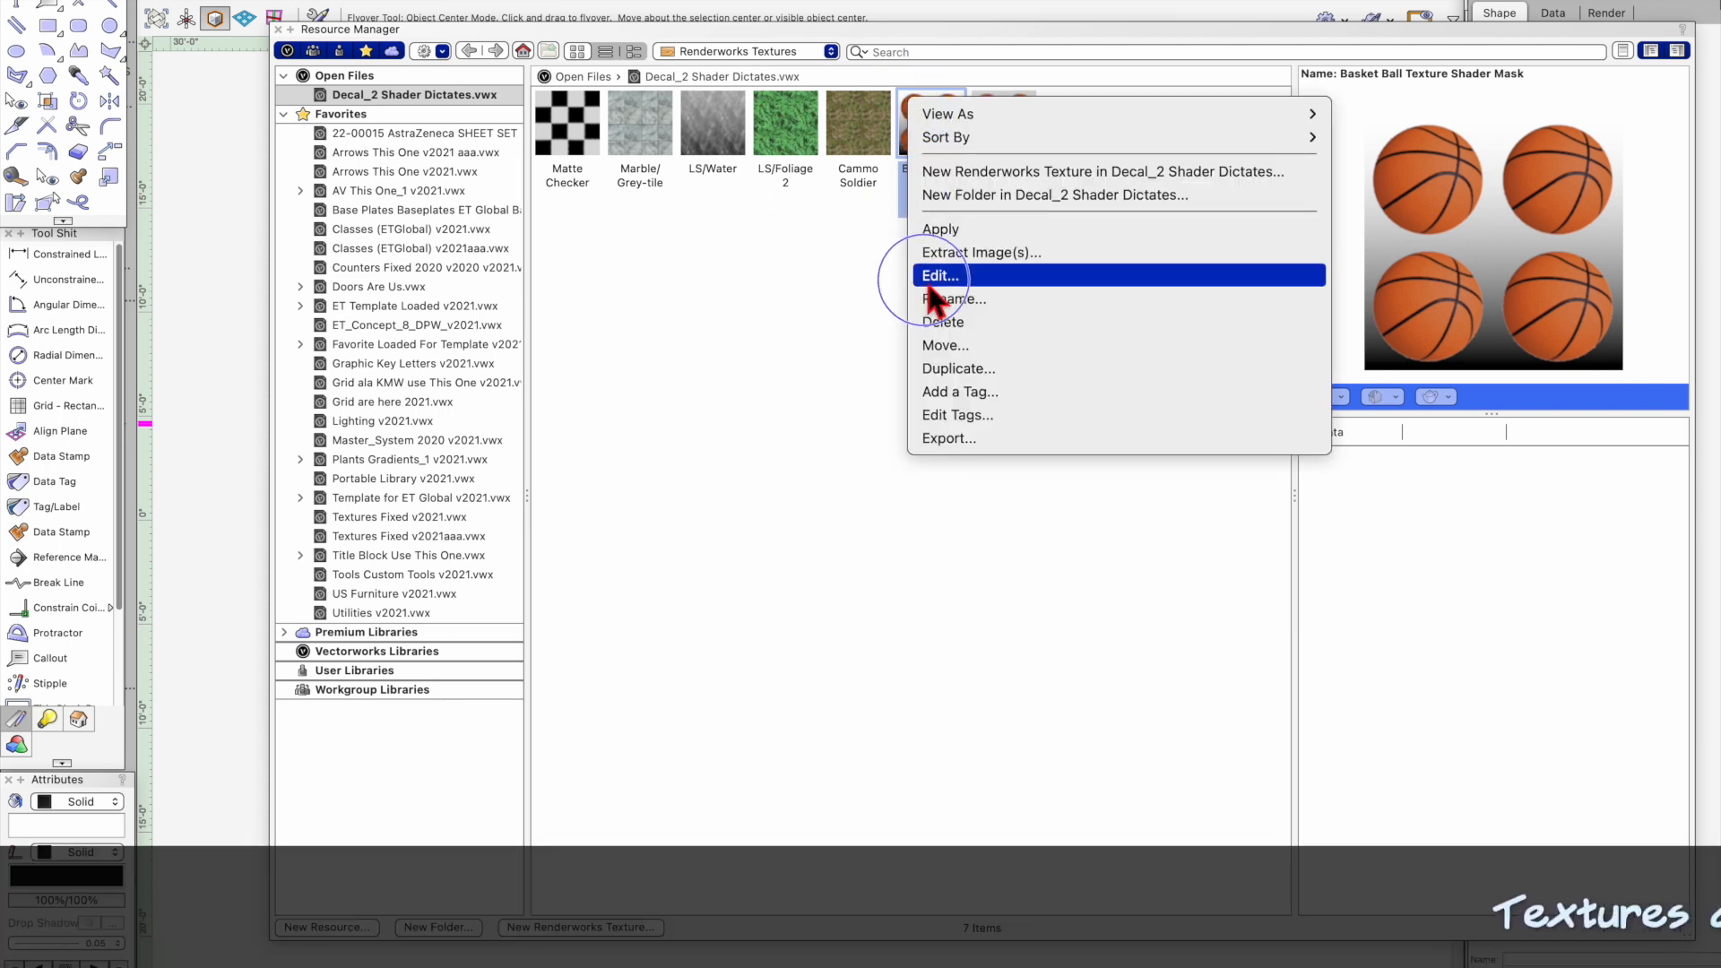
pyautogui.click(939, 274)
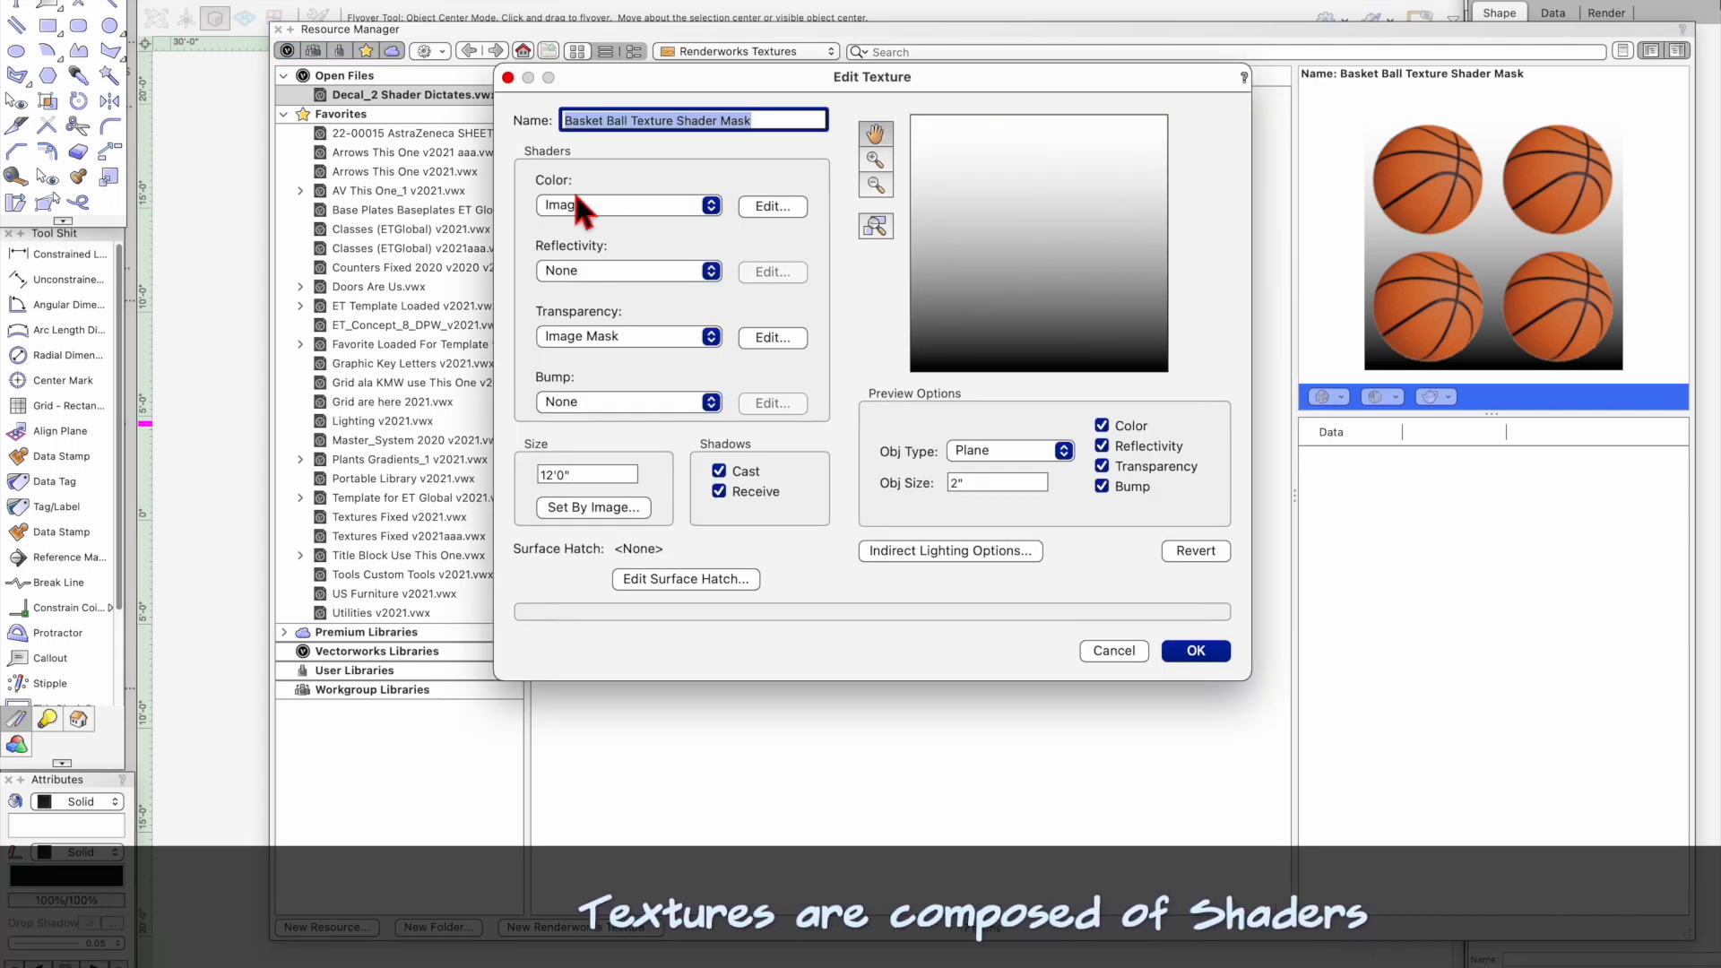
pyautogui.click(772, 206)
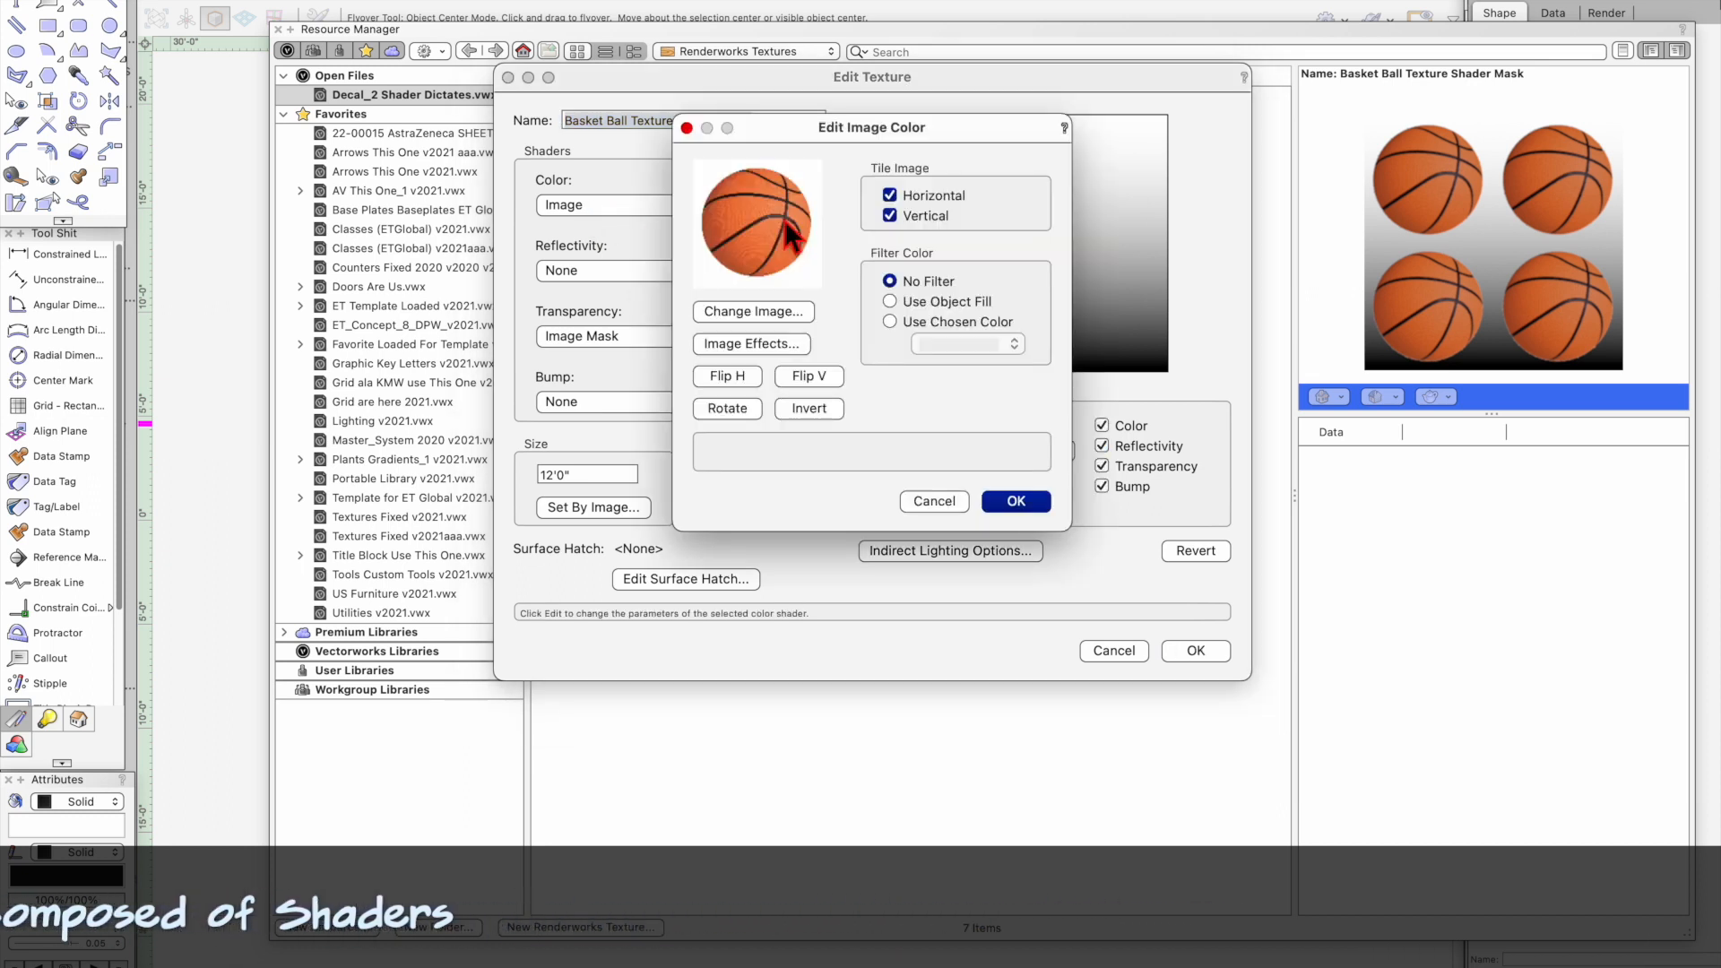
pyautogui.click(934, 501)
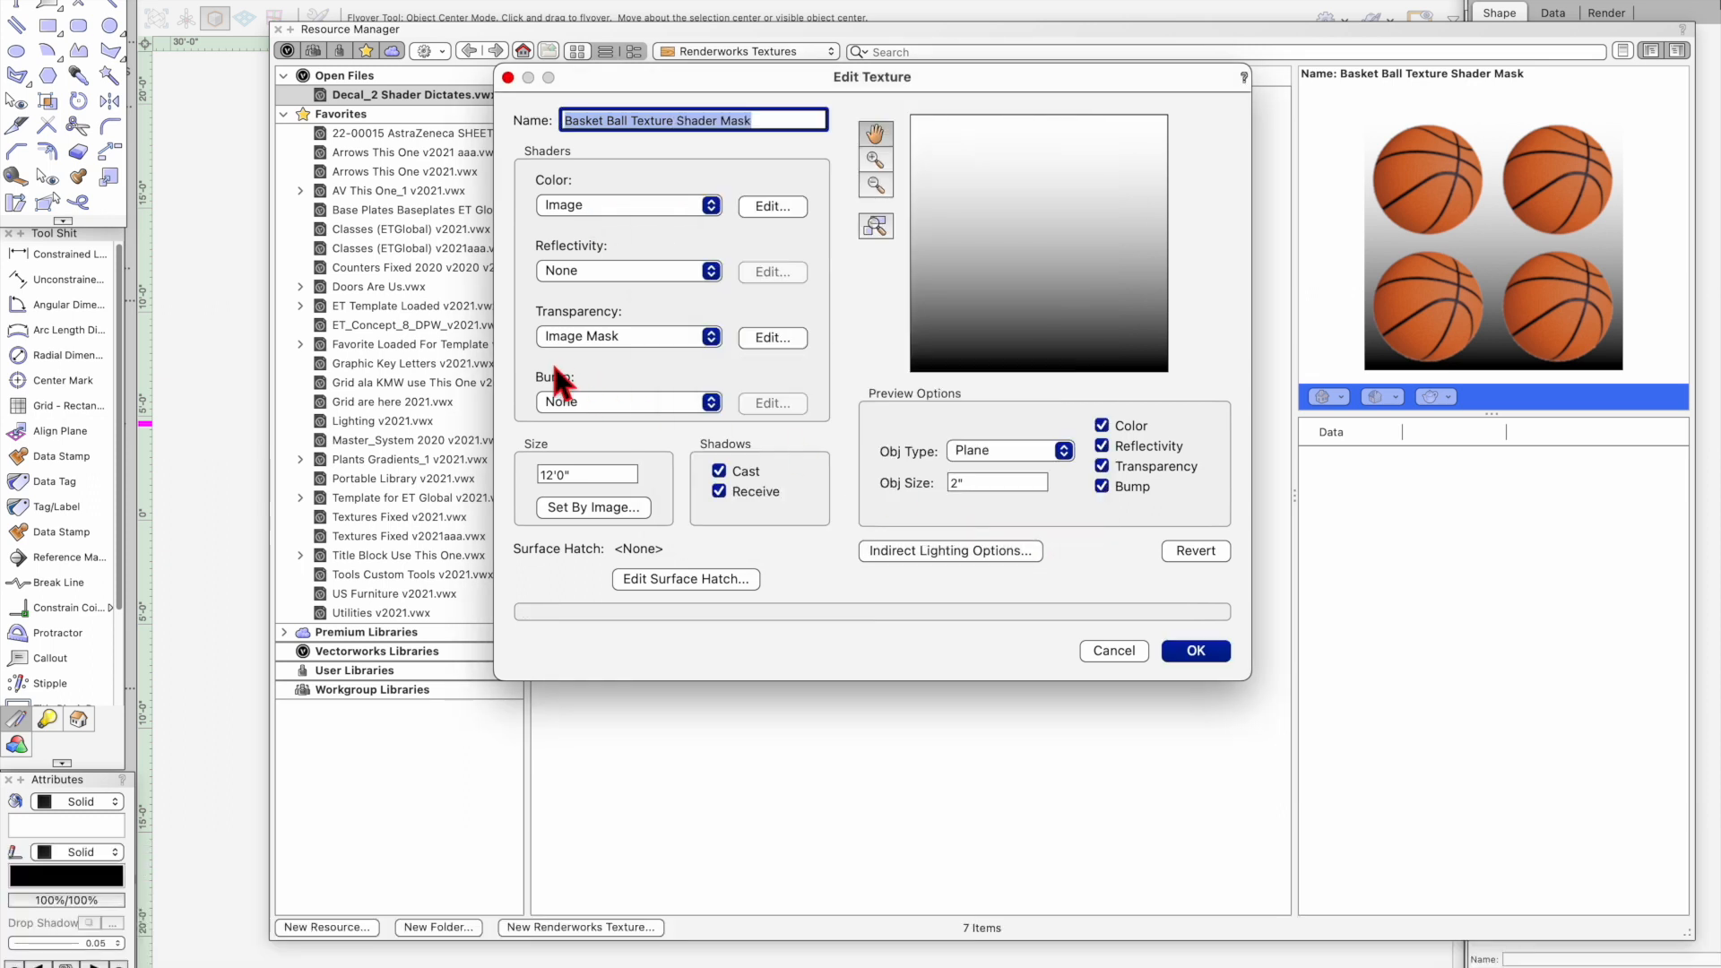
# Step: Examine the texture's transparency image mask and the source choices for replacing its mask image, cancelling both
pyautogui.click(772, 337)
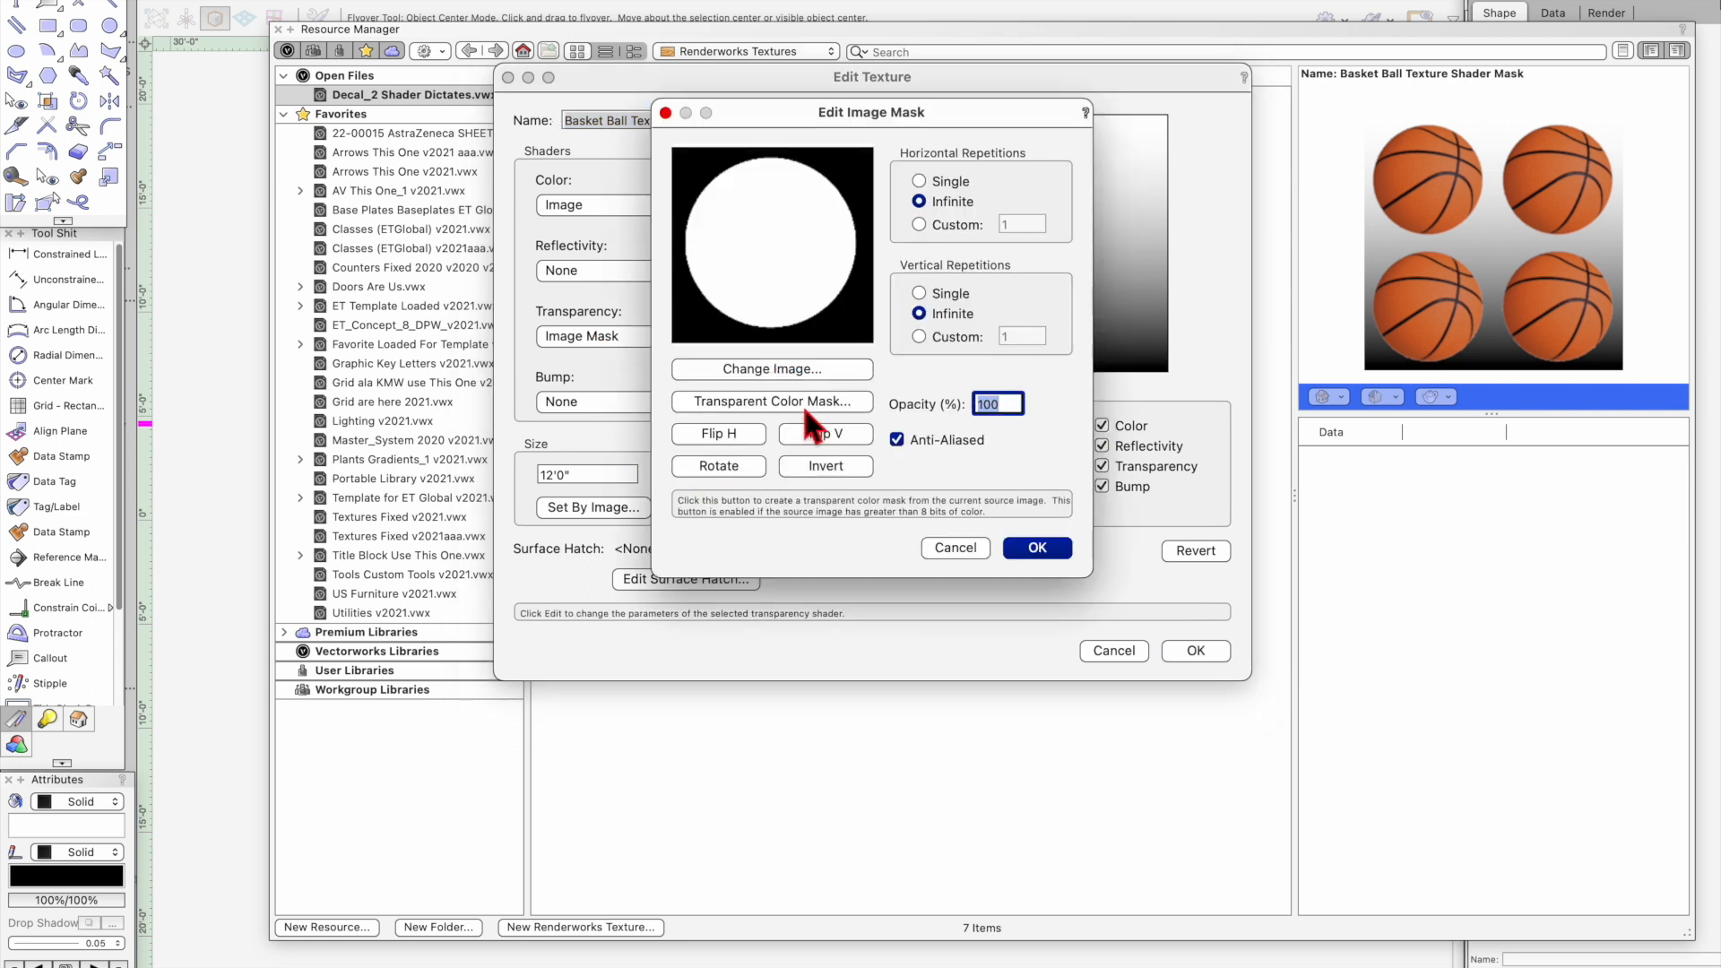
pyautogui.click(756, 368)
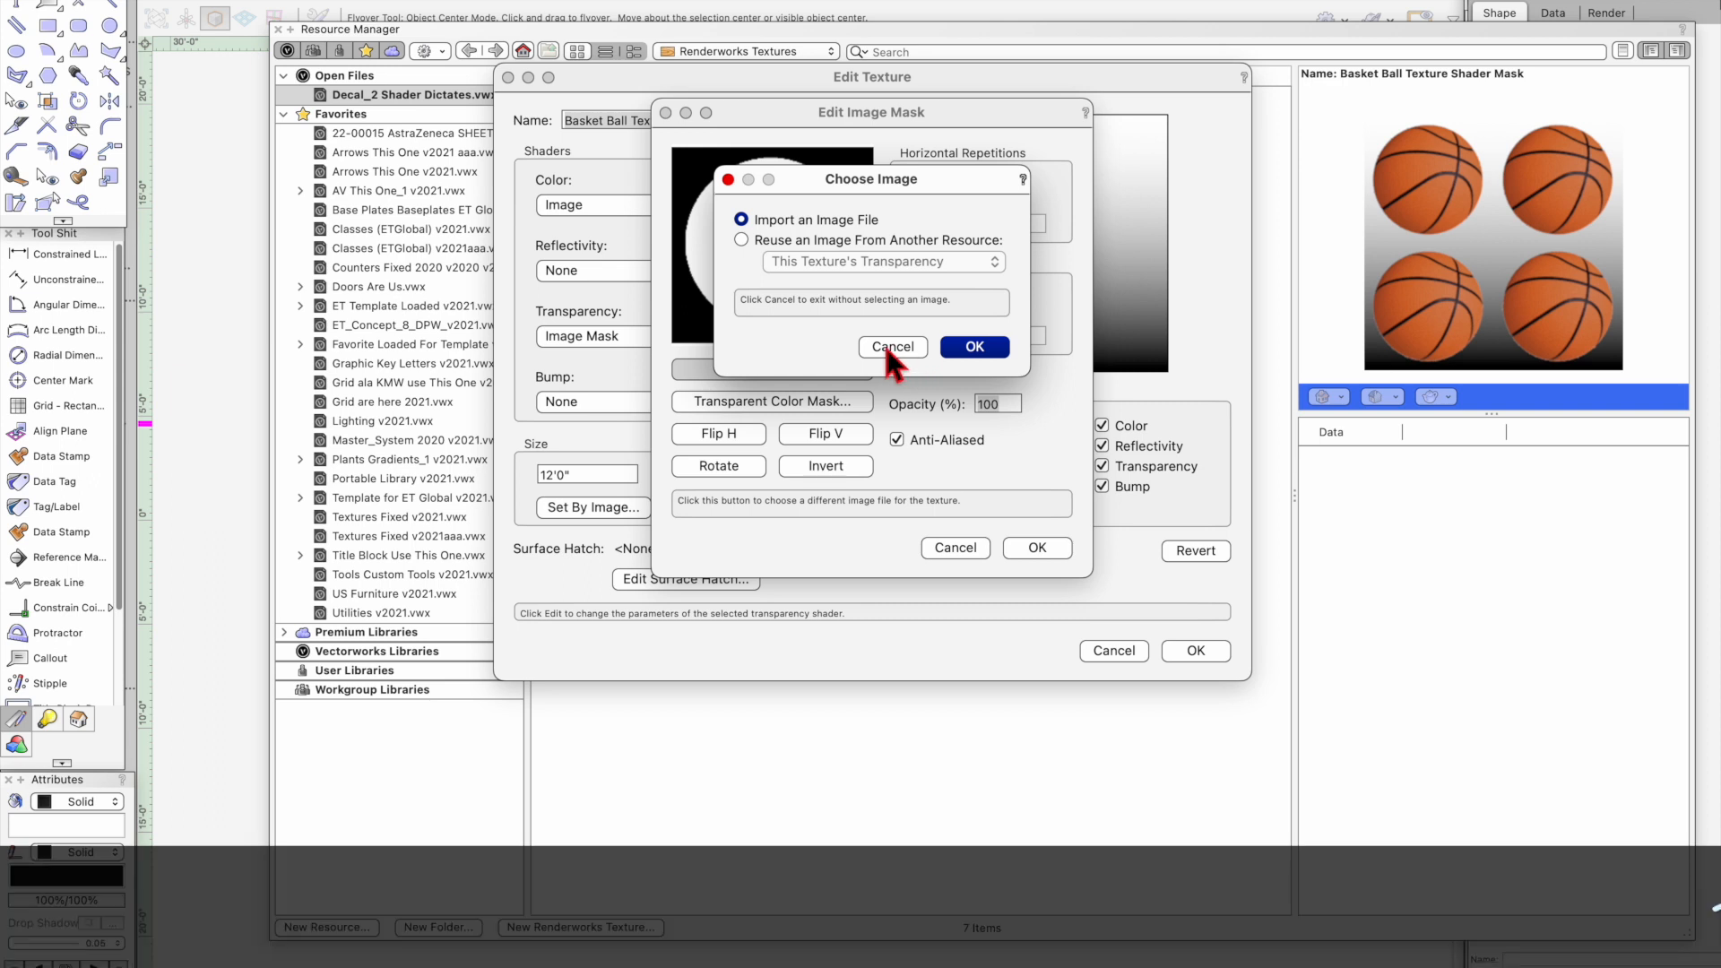
pyautogui.click(889, 348)
pyautogui.click(953, 545)
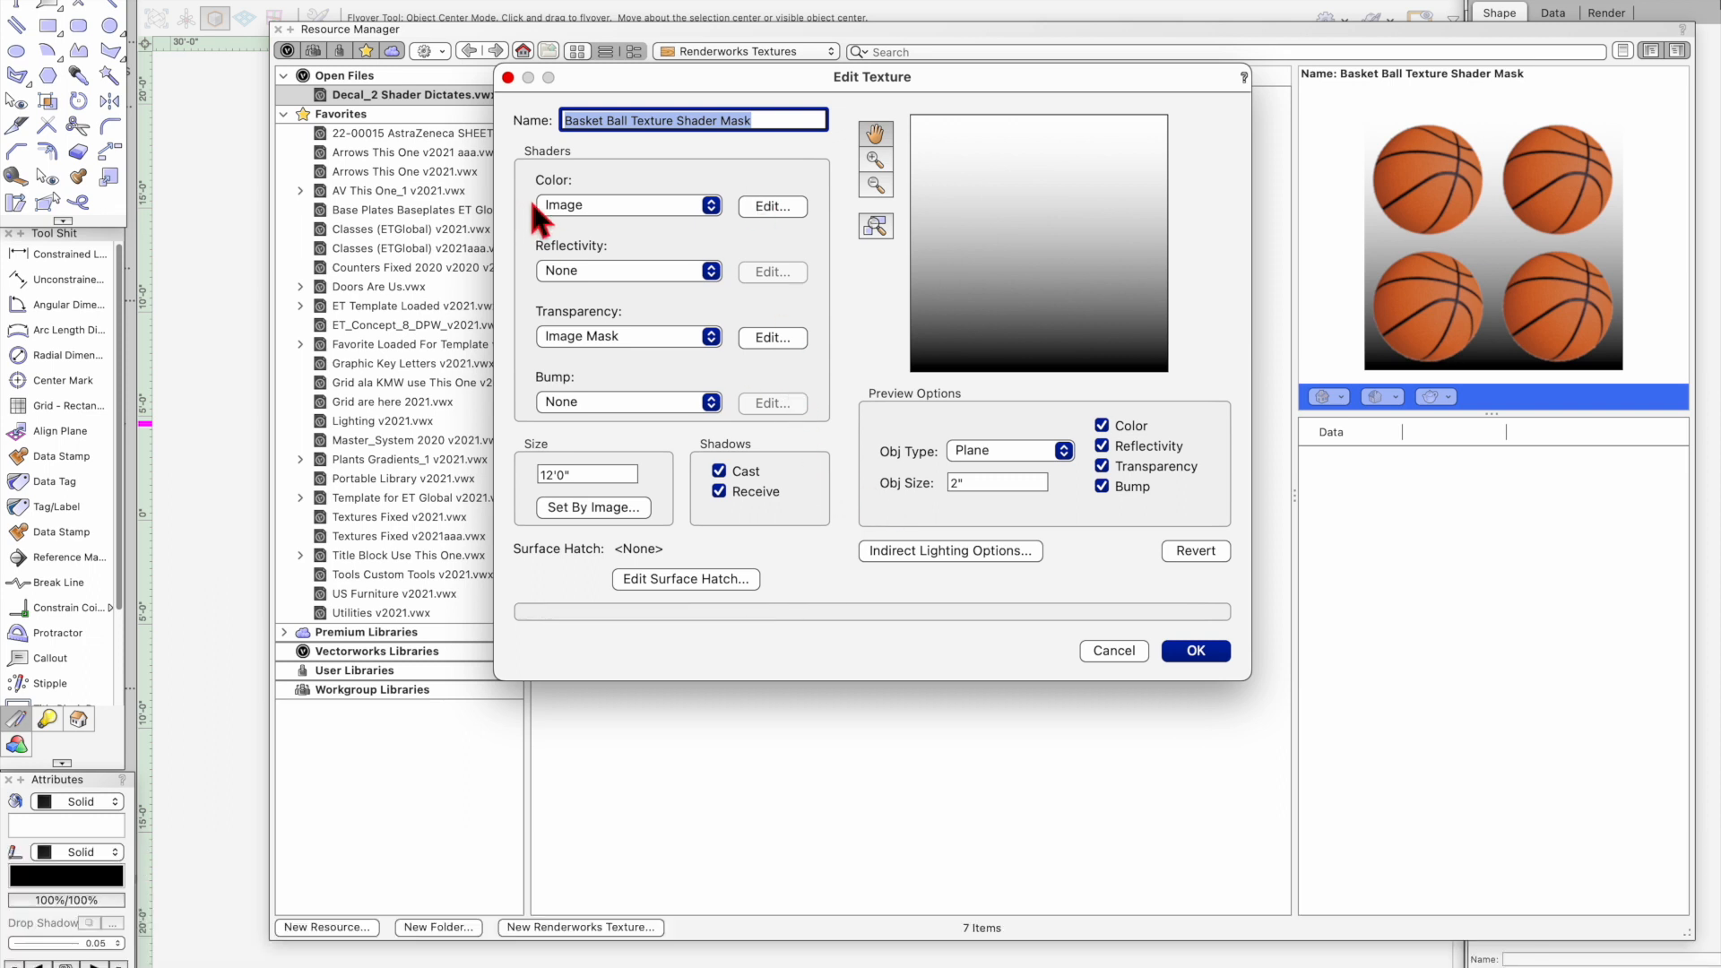
# Step: Review the available color shader types and the Image shader's settings, then cancel the texture edit and close the Resource Manager
pyautogui.click(593, 207)
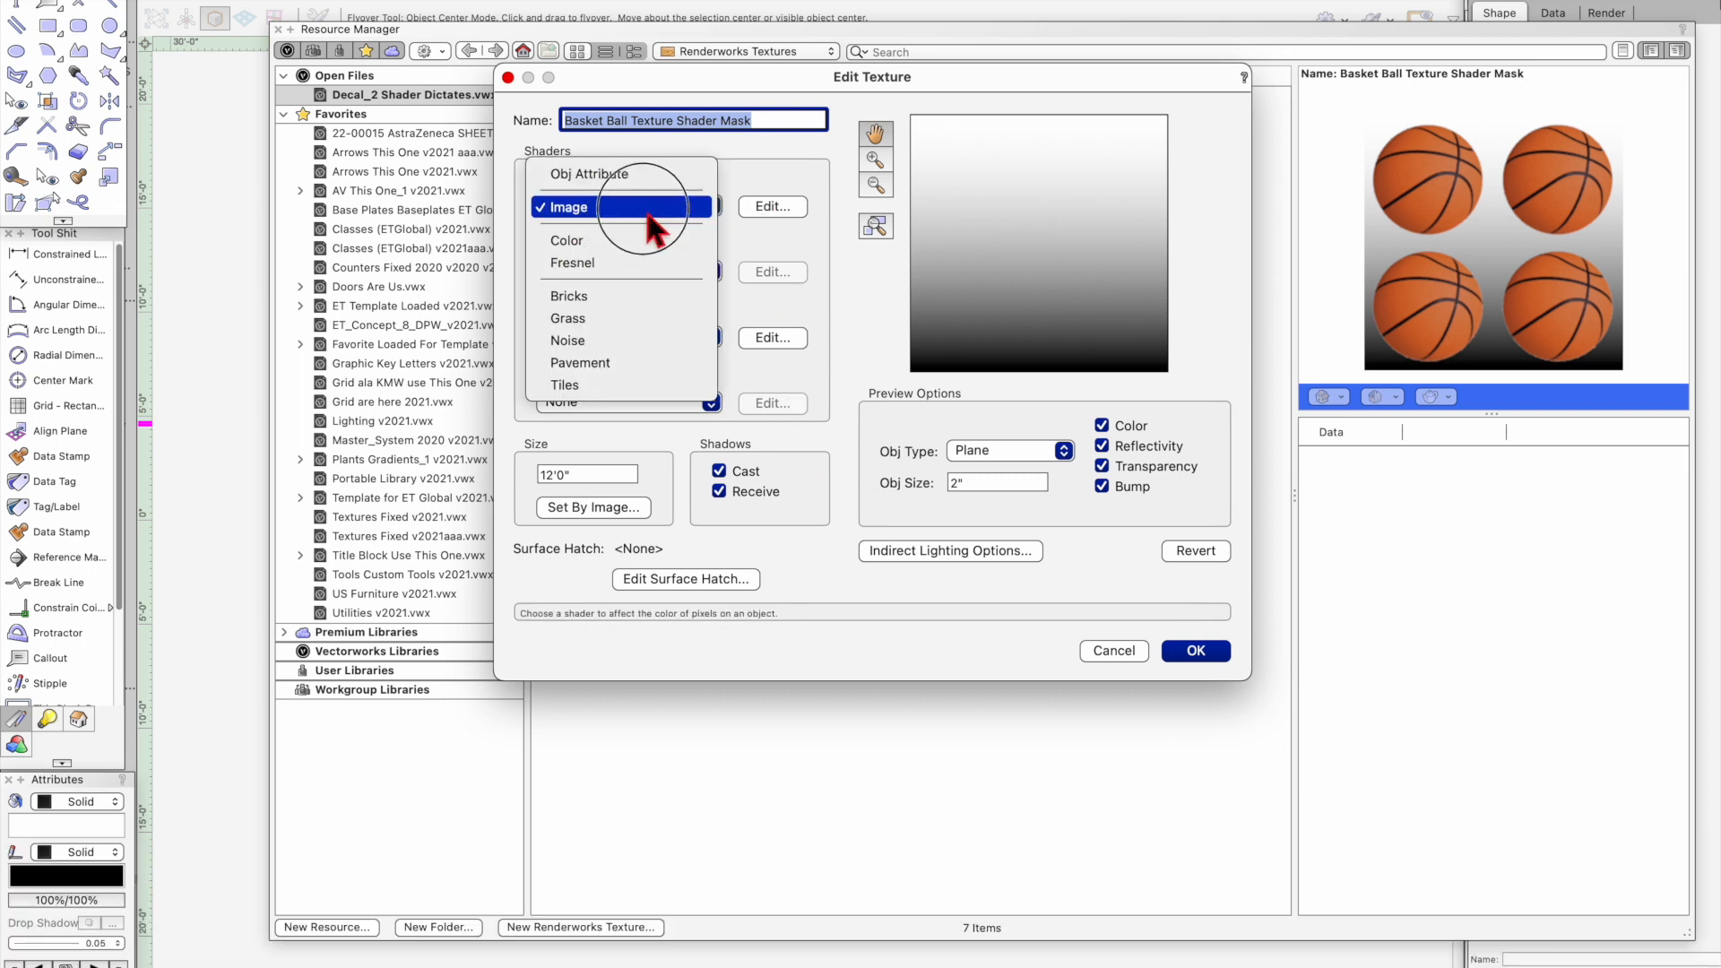
pyautogui.click(711, 212)
pyautogui.click(774, 207)
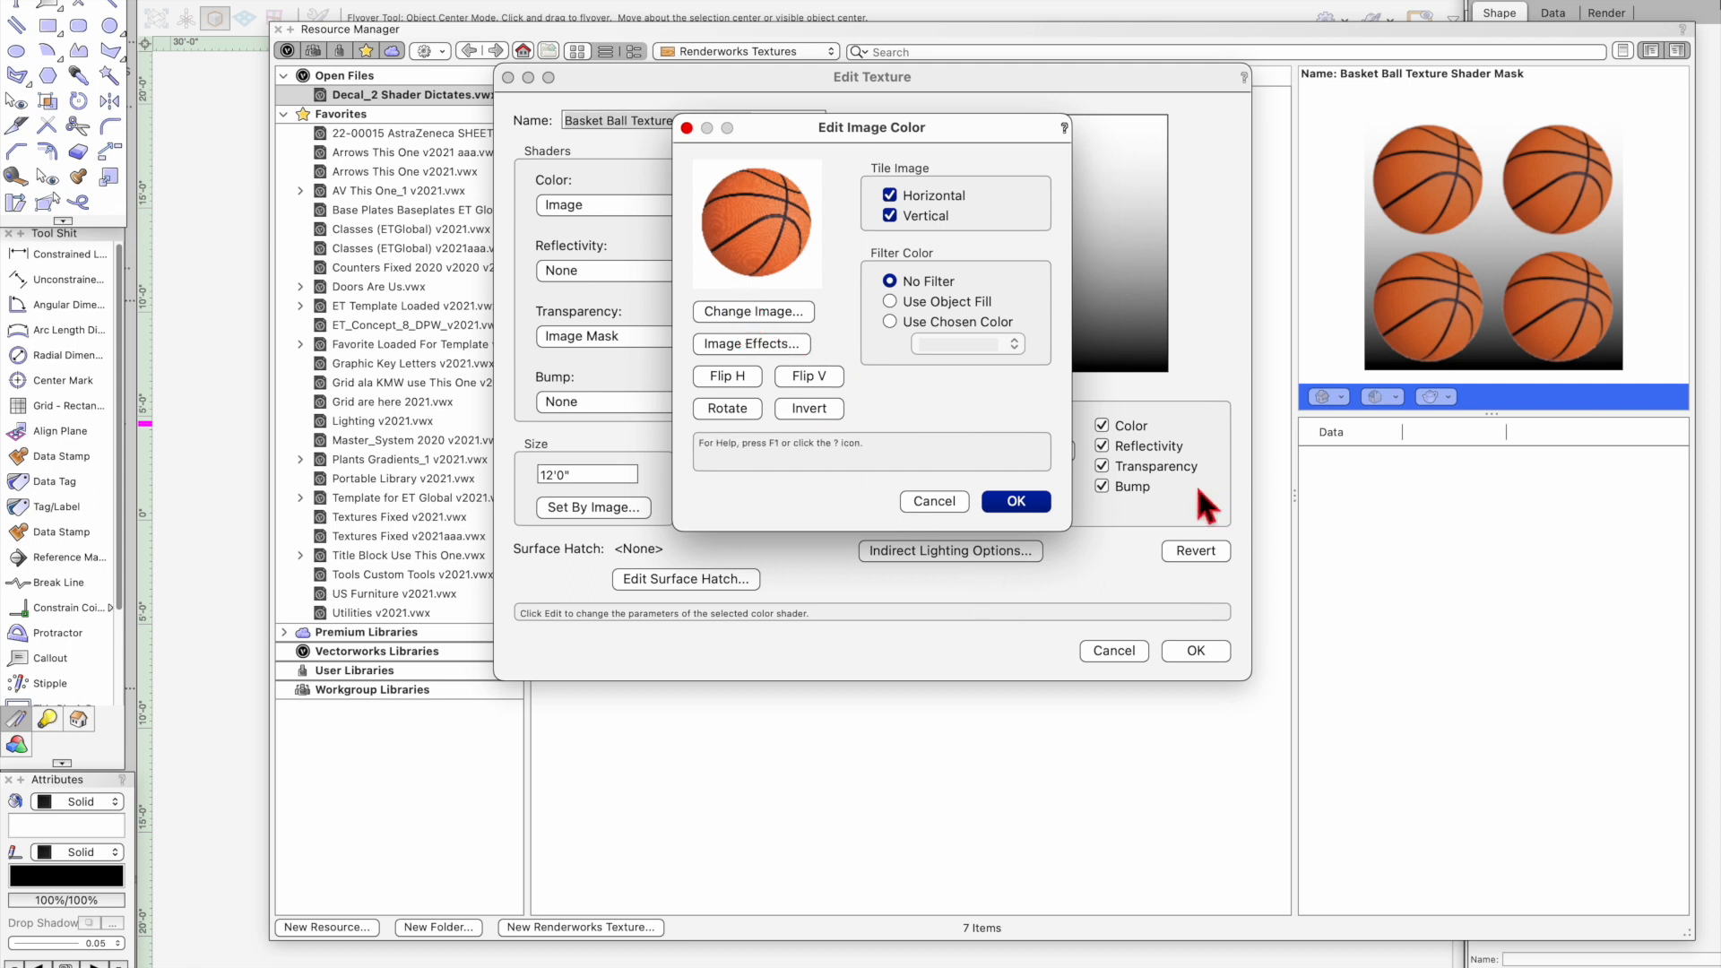
pyautogui.click(932, 500)
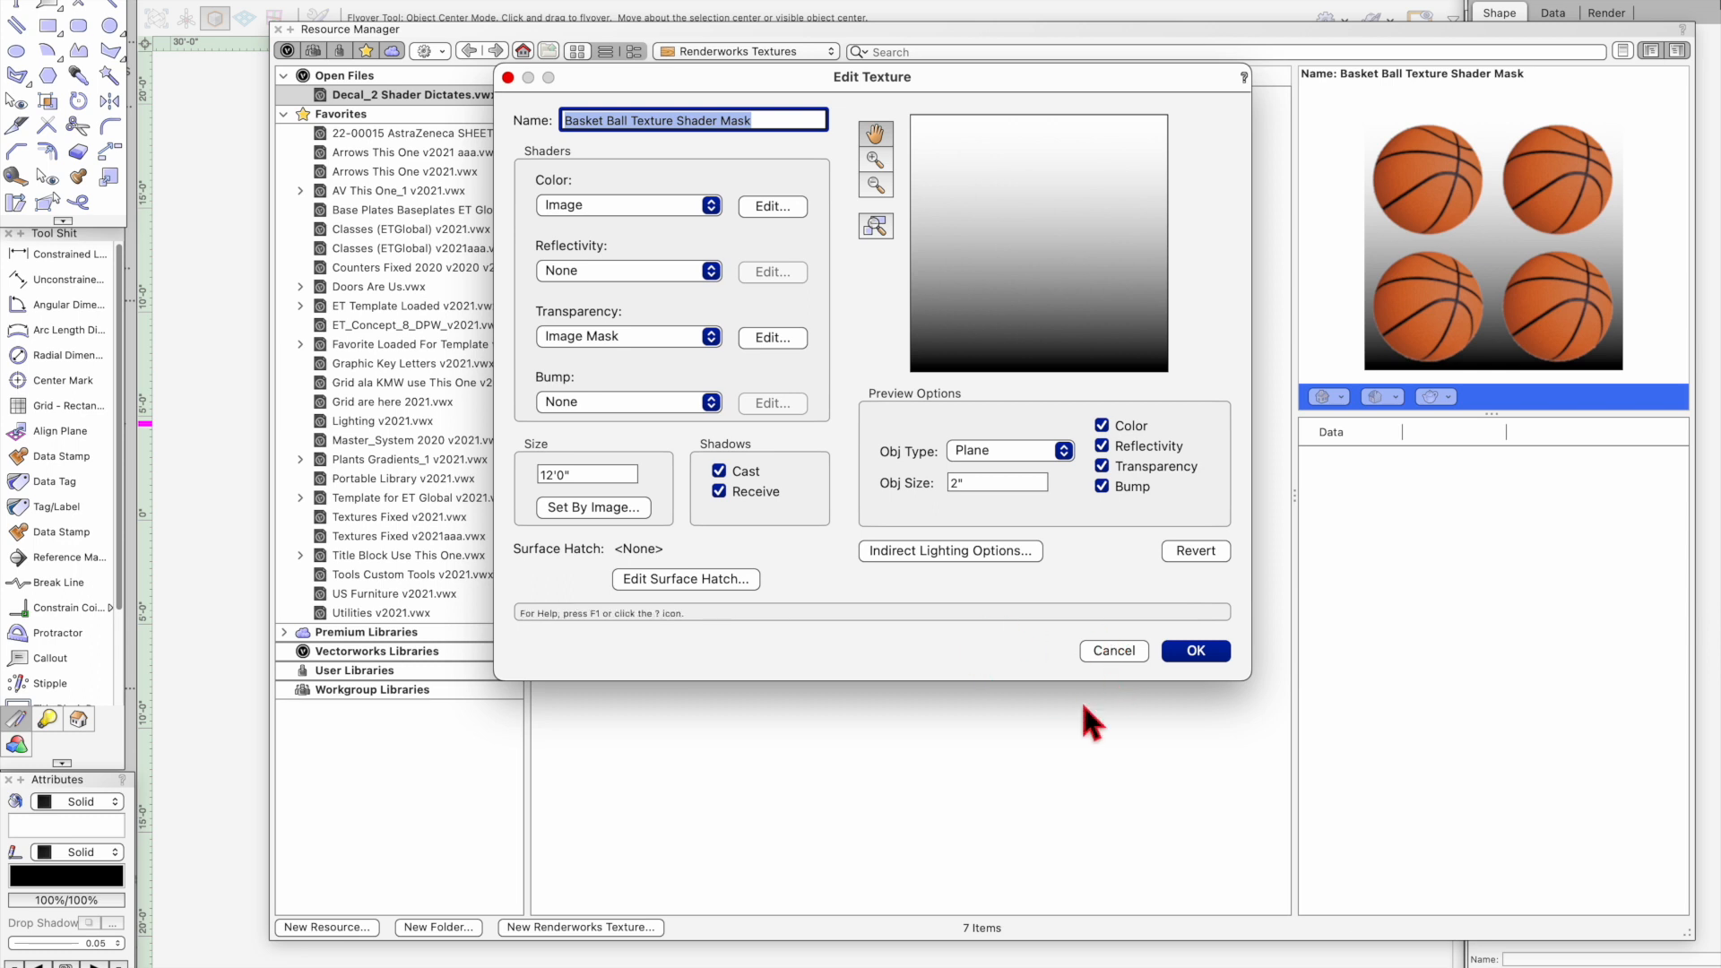
pyautogui.click(1115, 654)
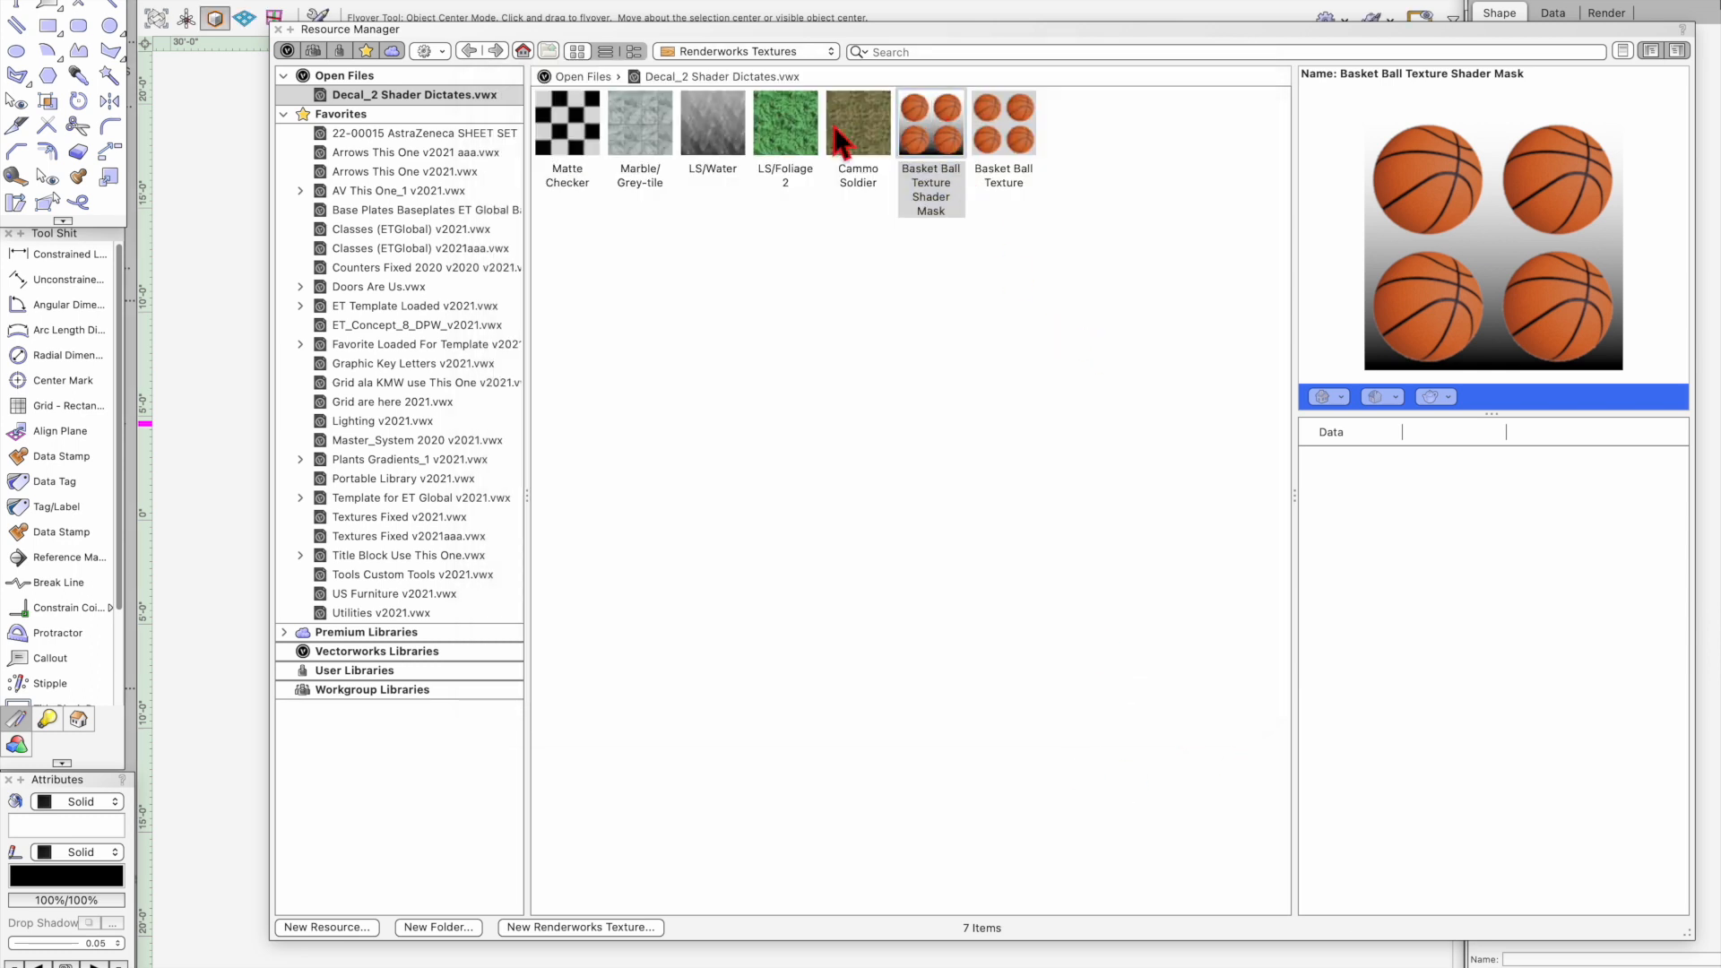
pyautogui.click(279, 30)
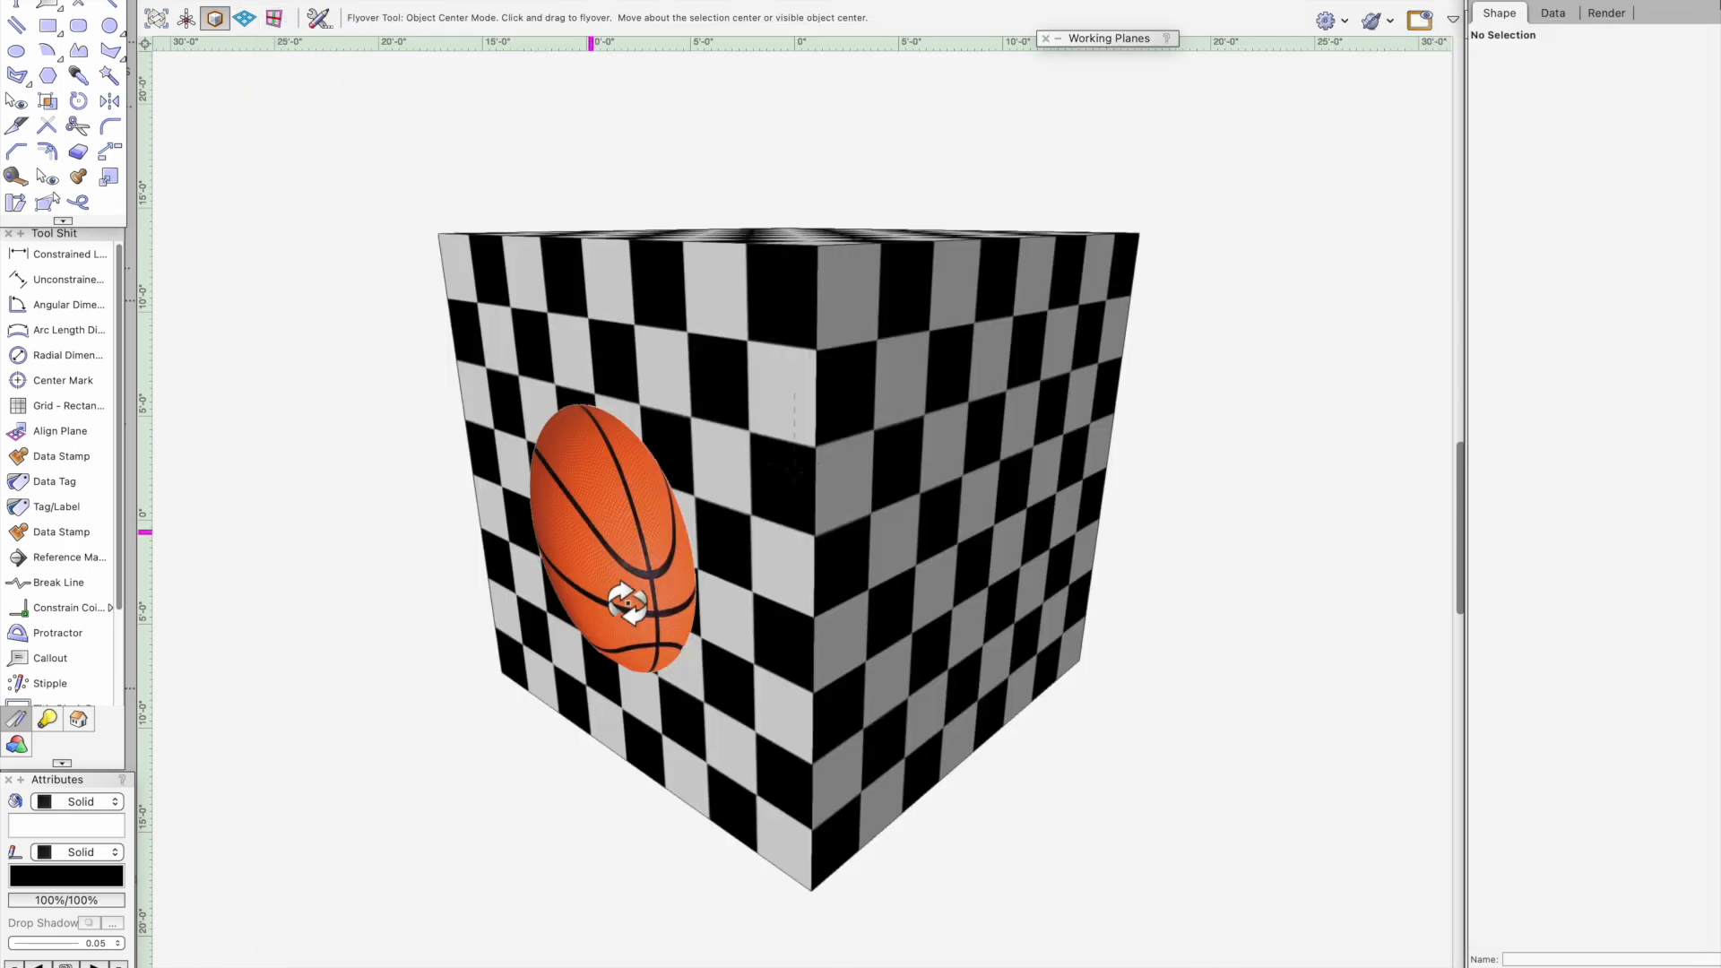
# Step: Select the basketball extrude, display the model in wireframe, and enter and exit the extrude to inspect its rectangle profile
pyautogui.press('x')
pyautogui.click(594, 428)
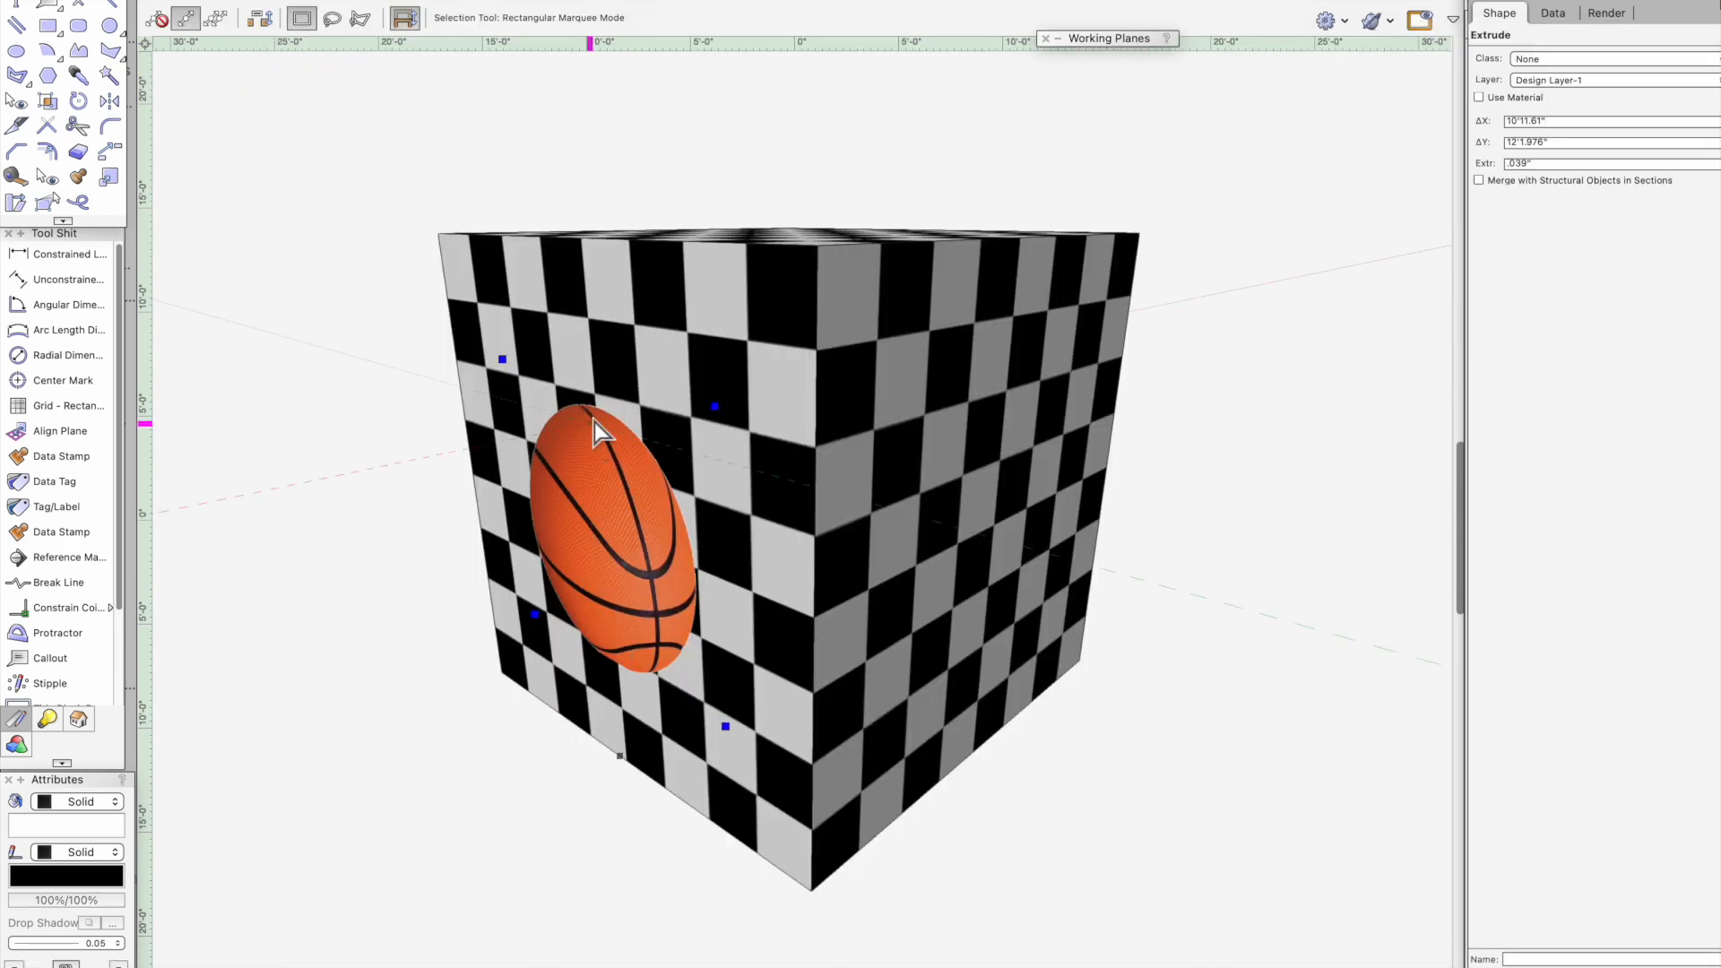
pyautogui.press('super+shift+w')
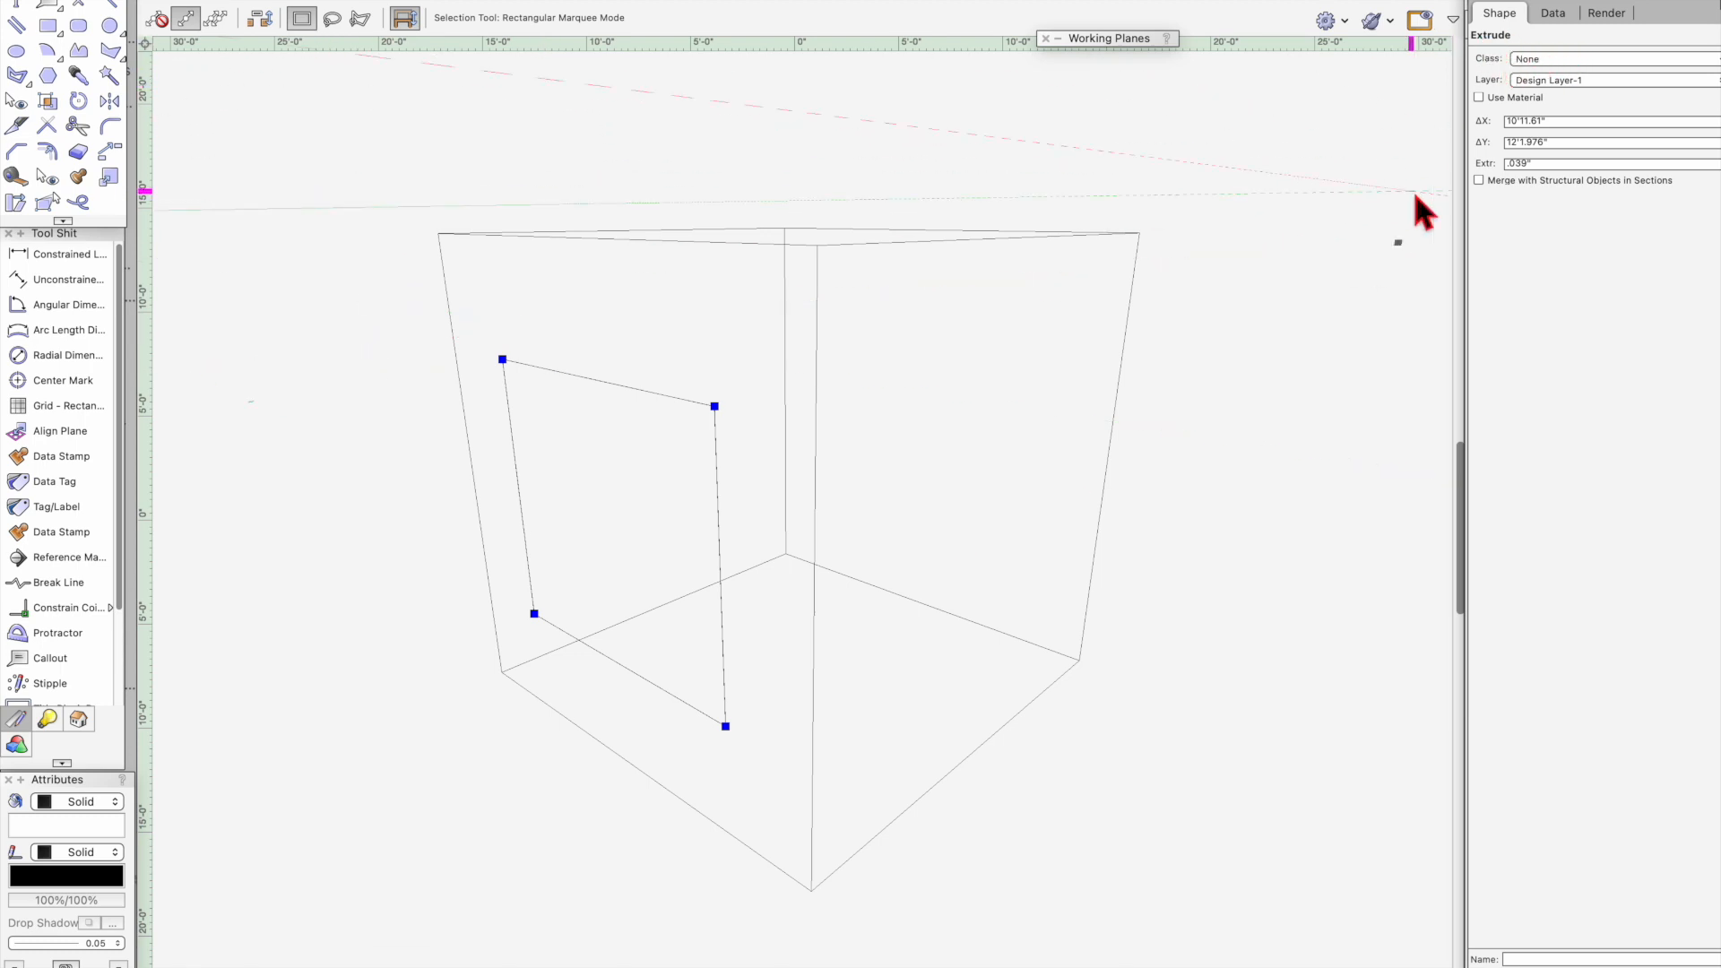
pyautogui.press('super+bracketleft')
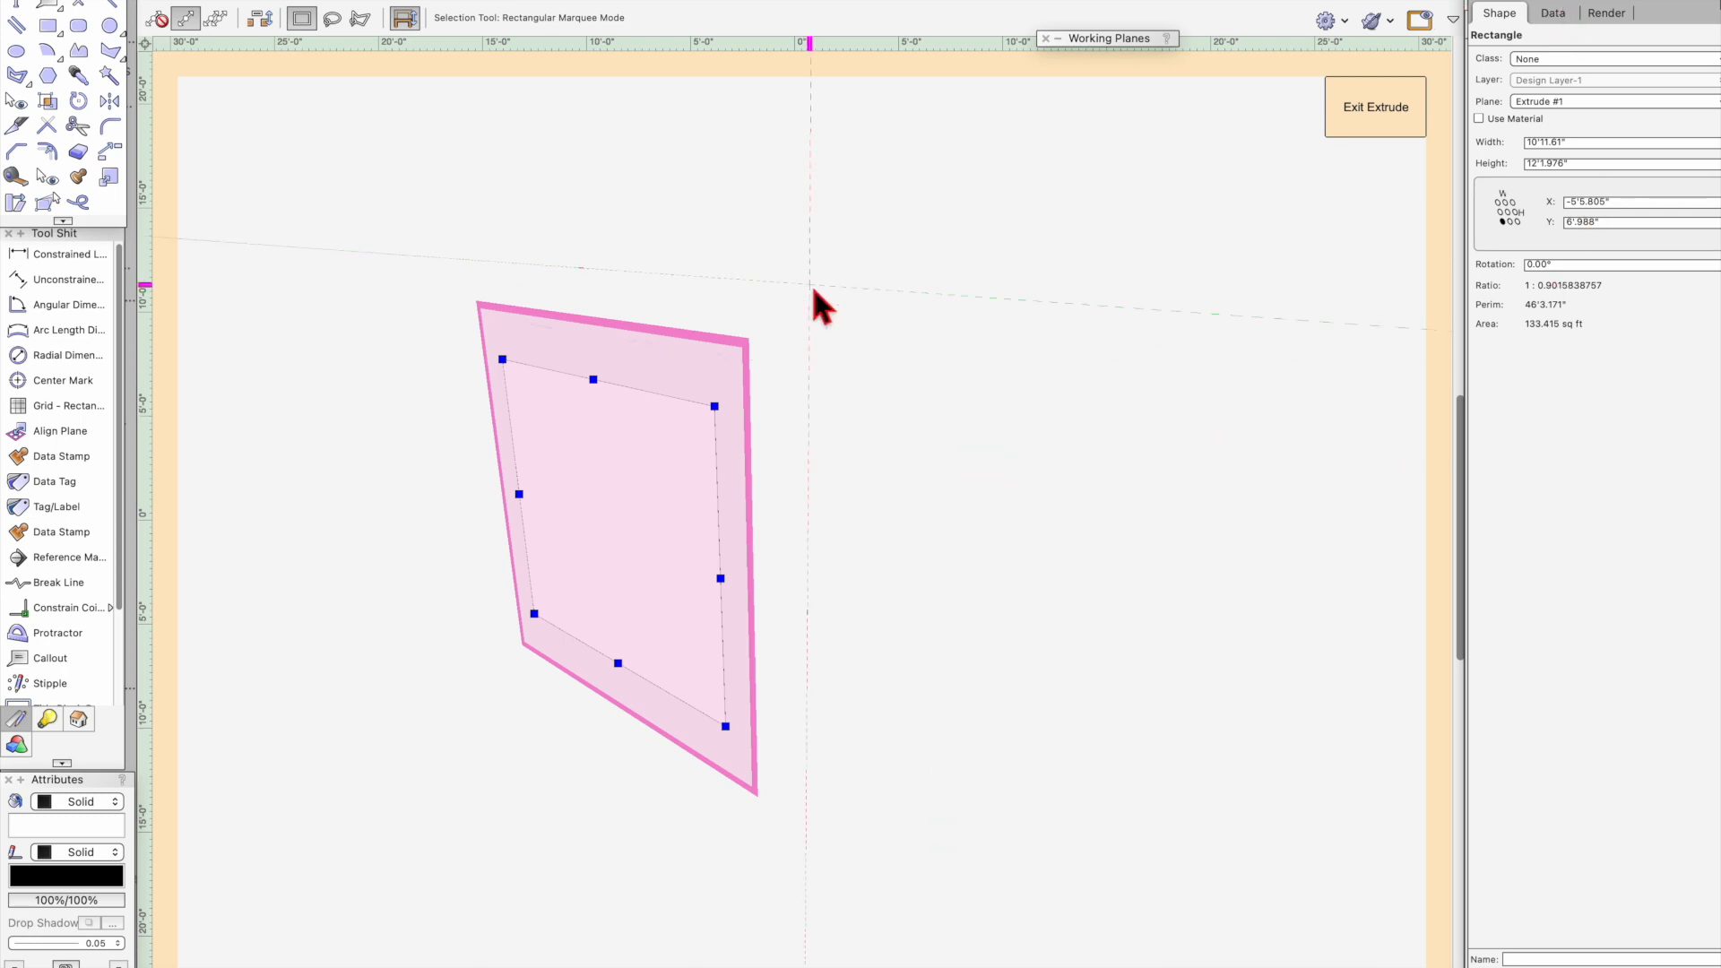
pyautogui.press('super+bracketright')
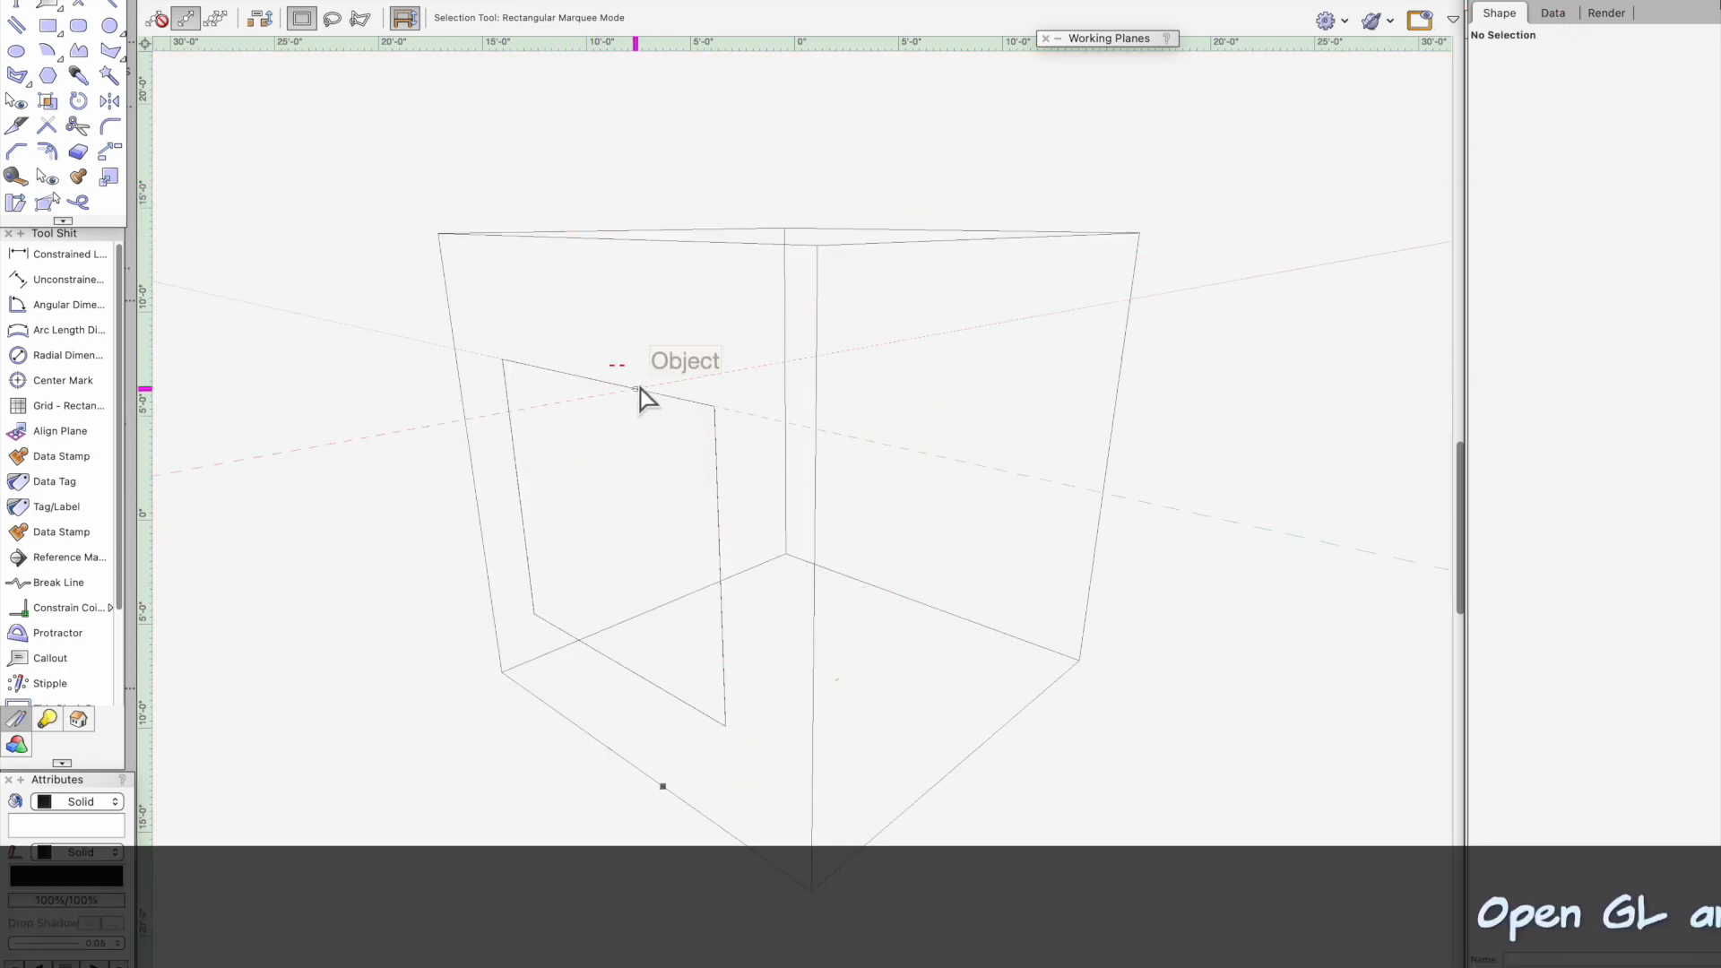
# Step: Render the cube and basketball decal in OpenGL
pyautogui.click(248, 0)
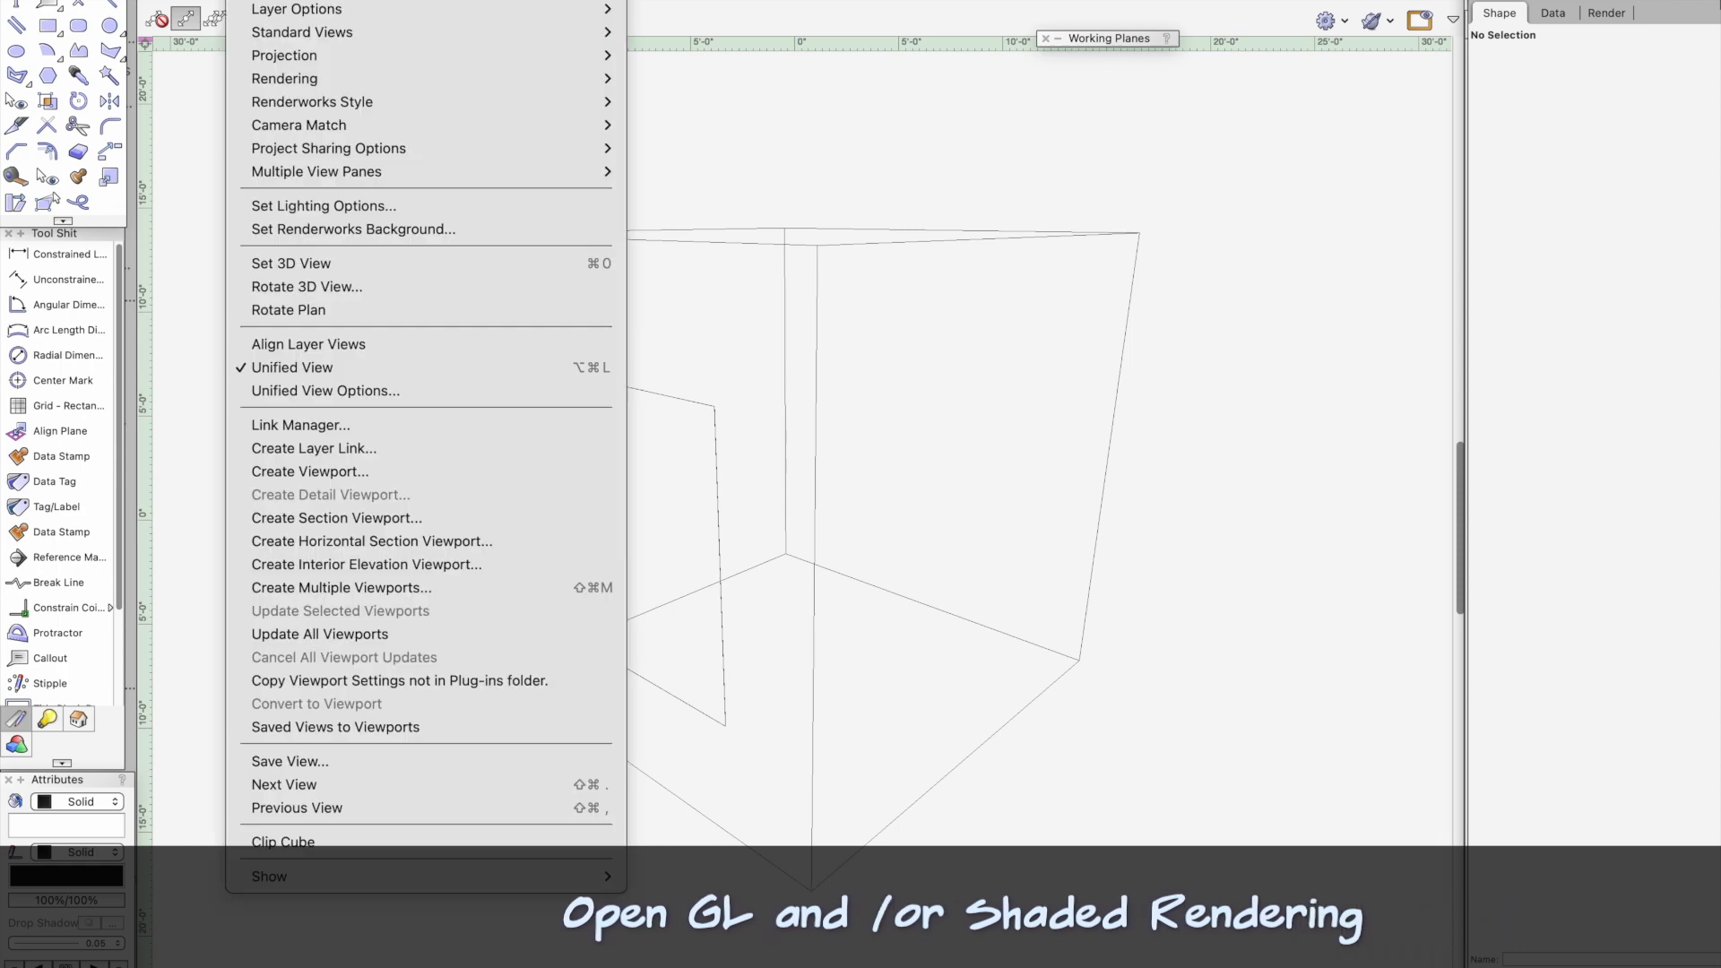
pyautogui.moveTo(350, 79)
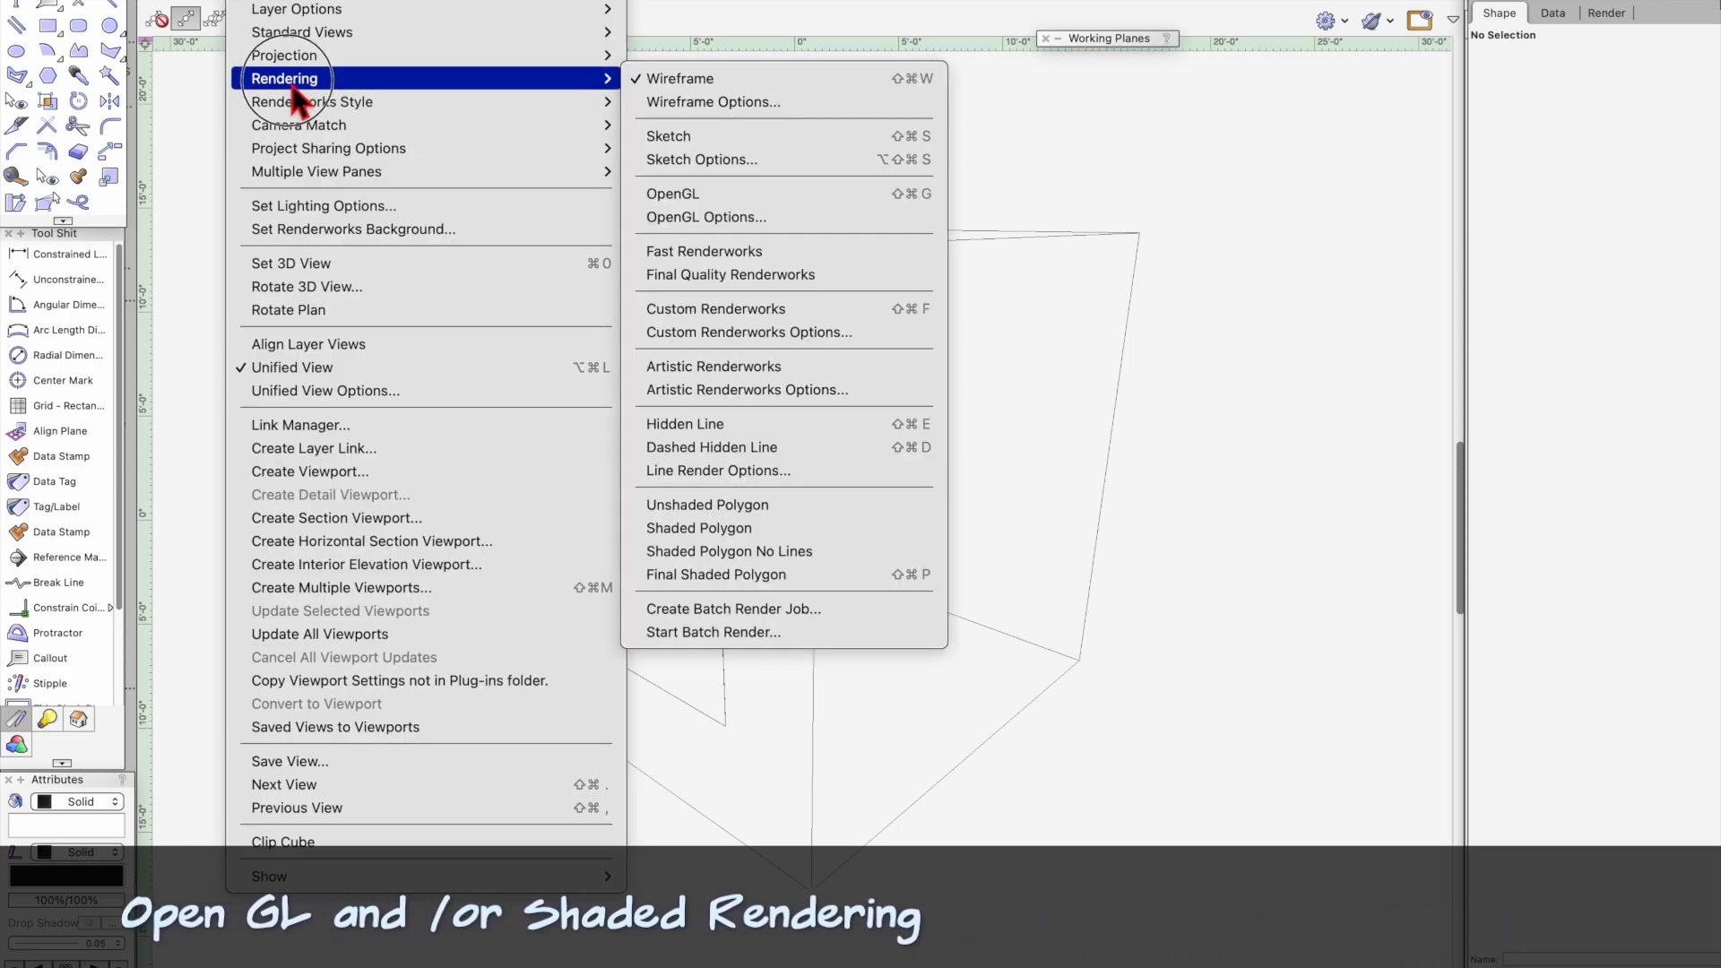
pyautogui.click(843, 201)
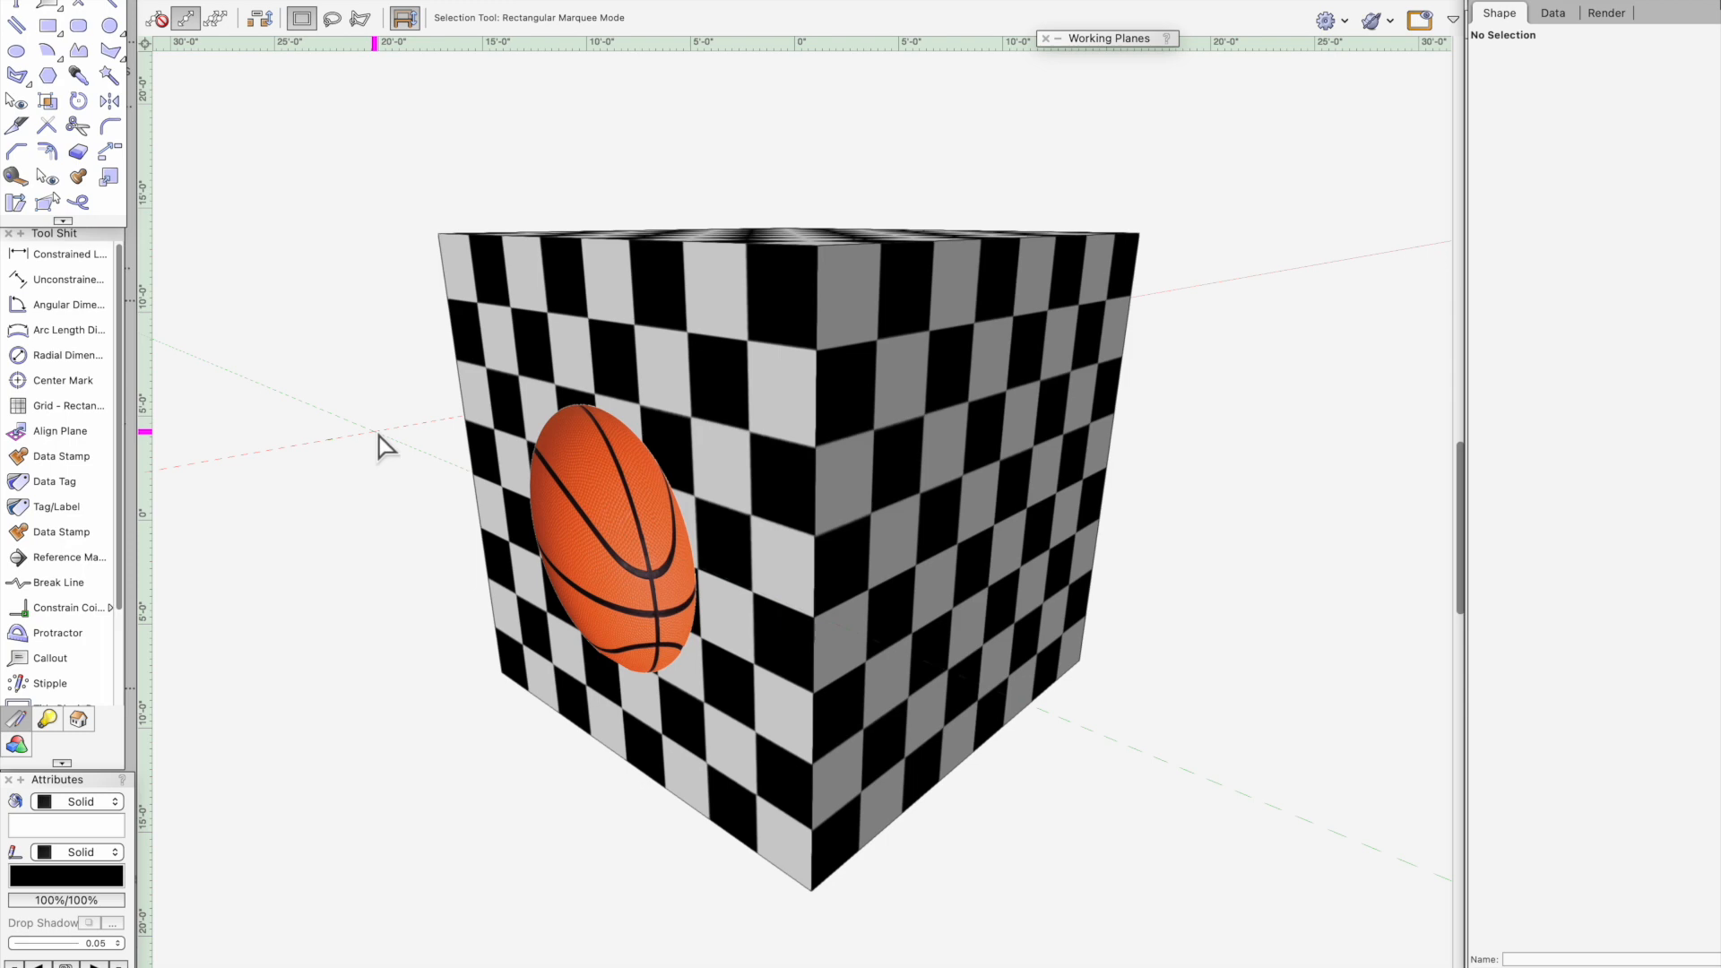
# Step: Turn off texture display in the OpenGL options so the cube and decal extrude render as plain geometry
pyautogui.click(258, 0)
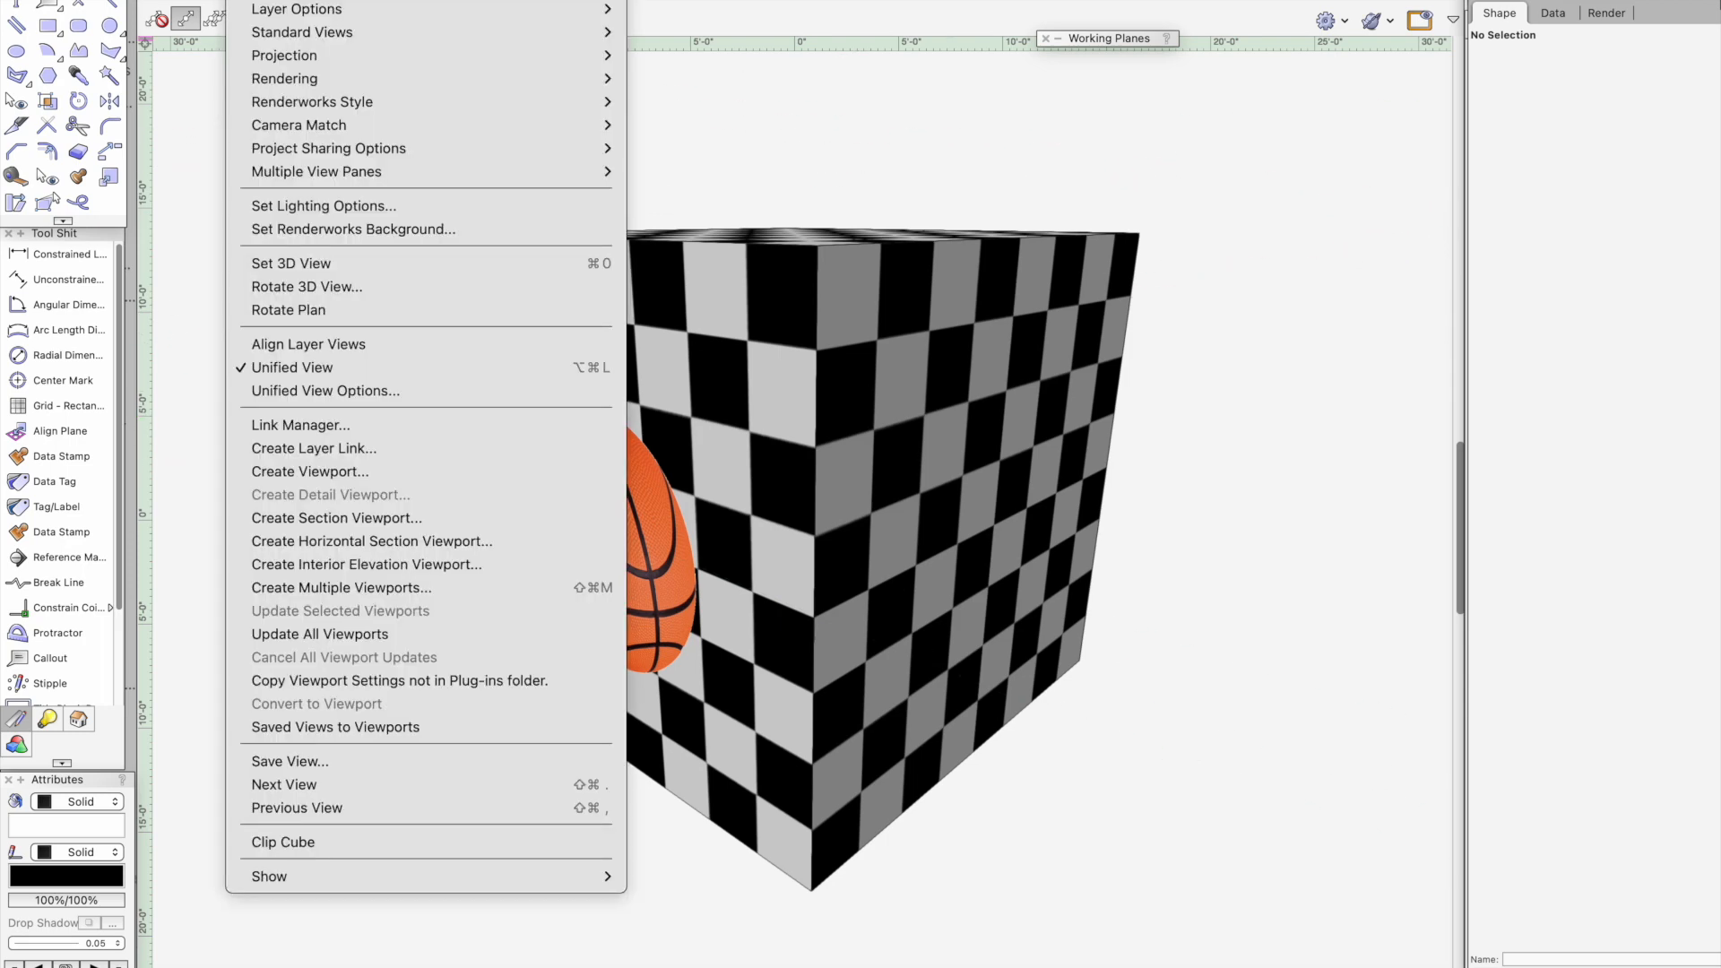
pyautogui.moveTo(485, 87)
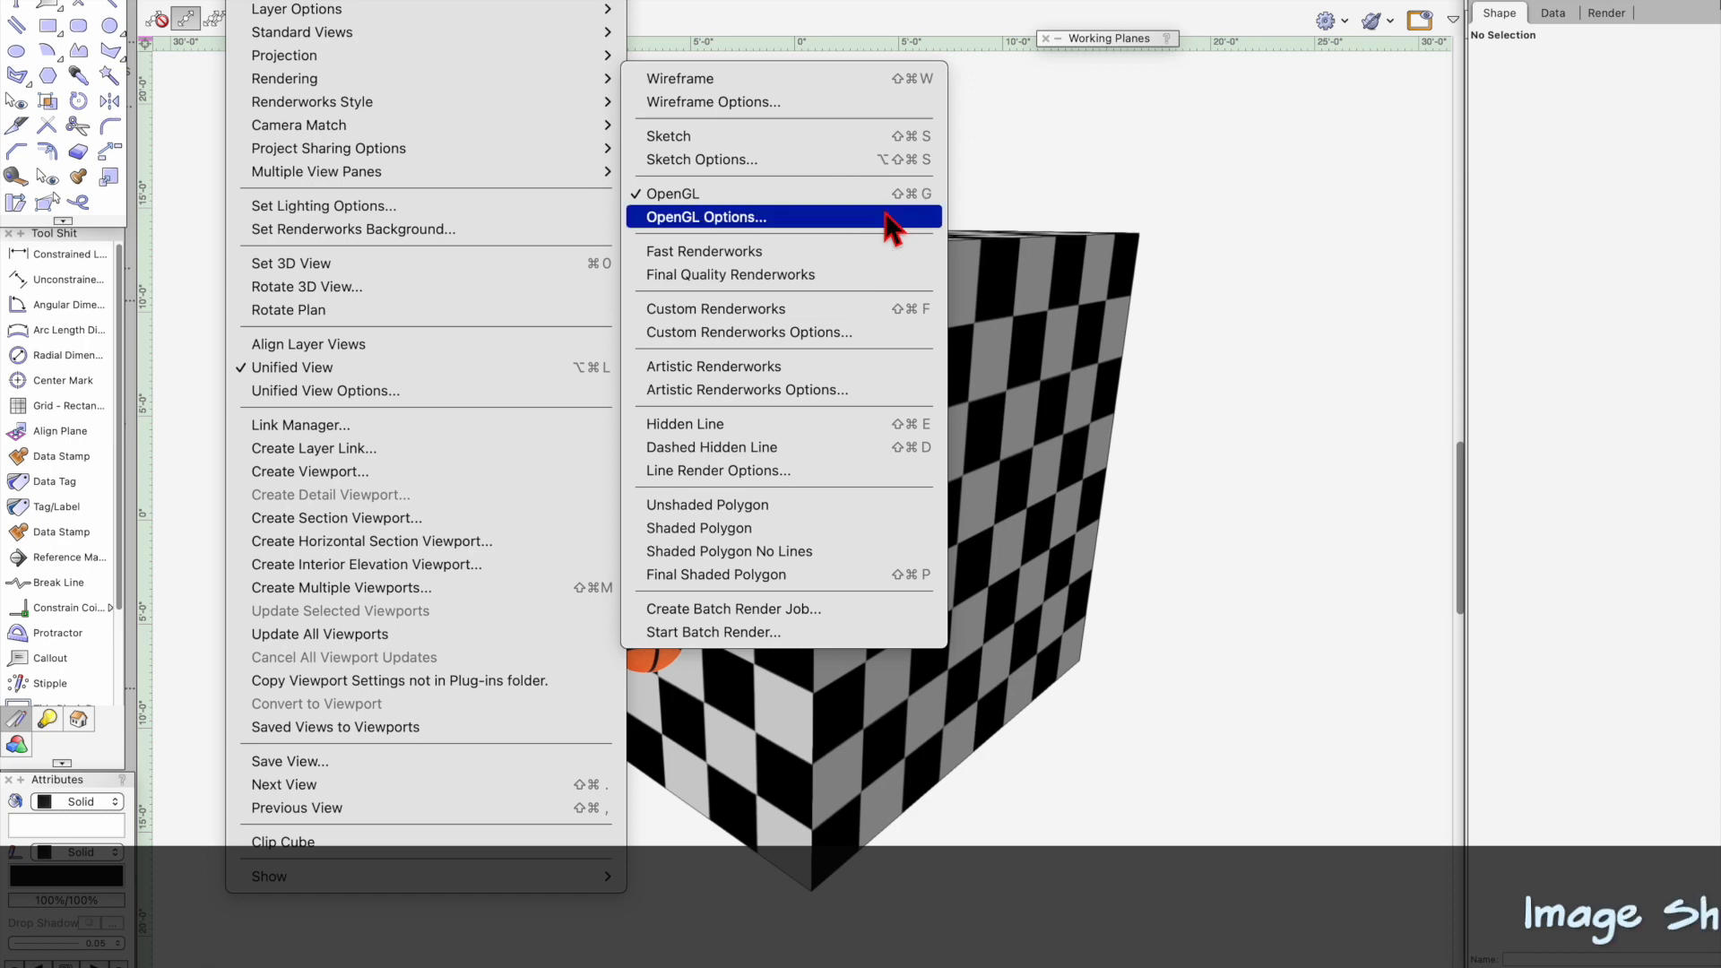
pyautogui.click(896, 217)
pyautogui.click(865, 189)
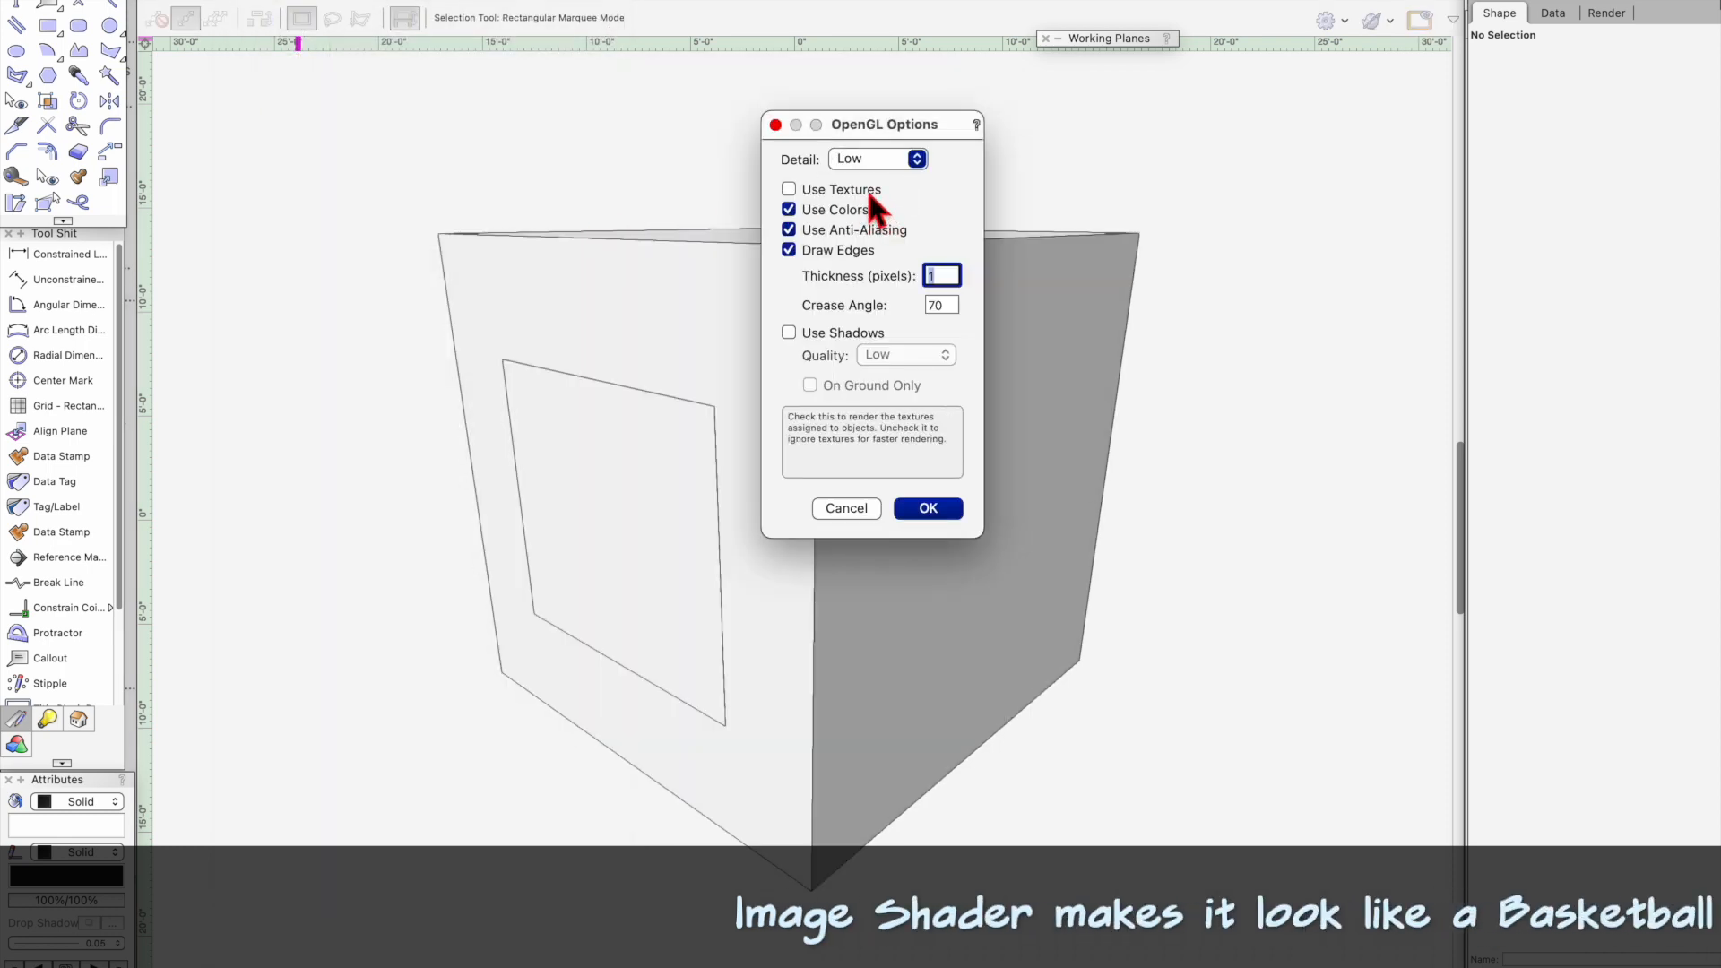
pyautogui.click(928, 508)
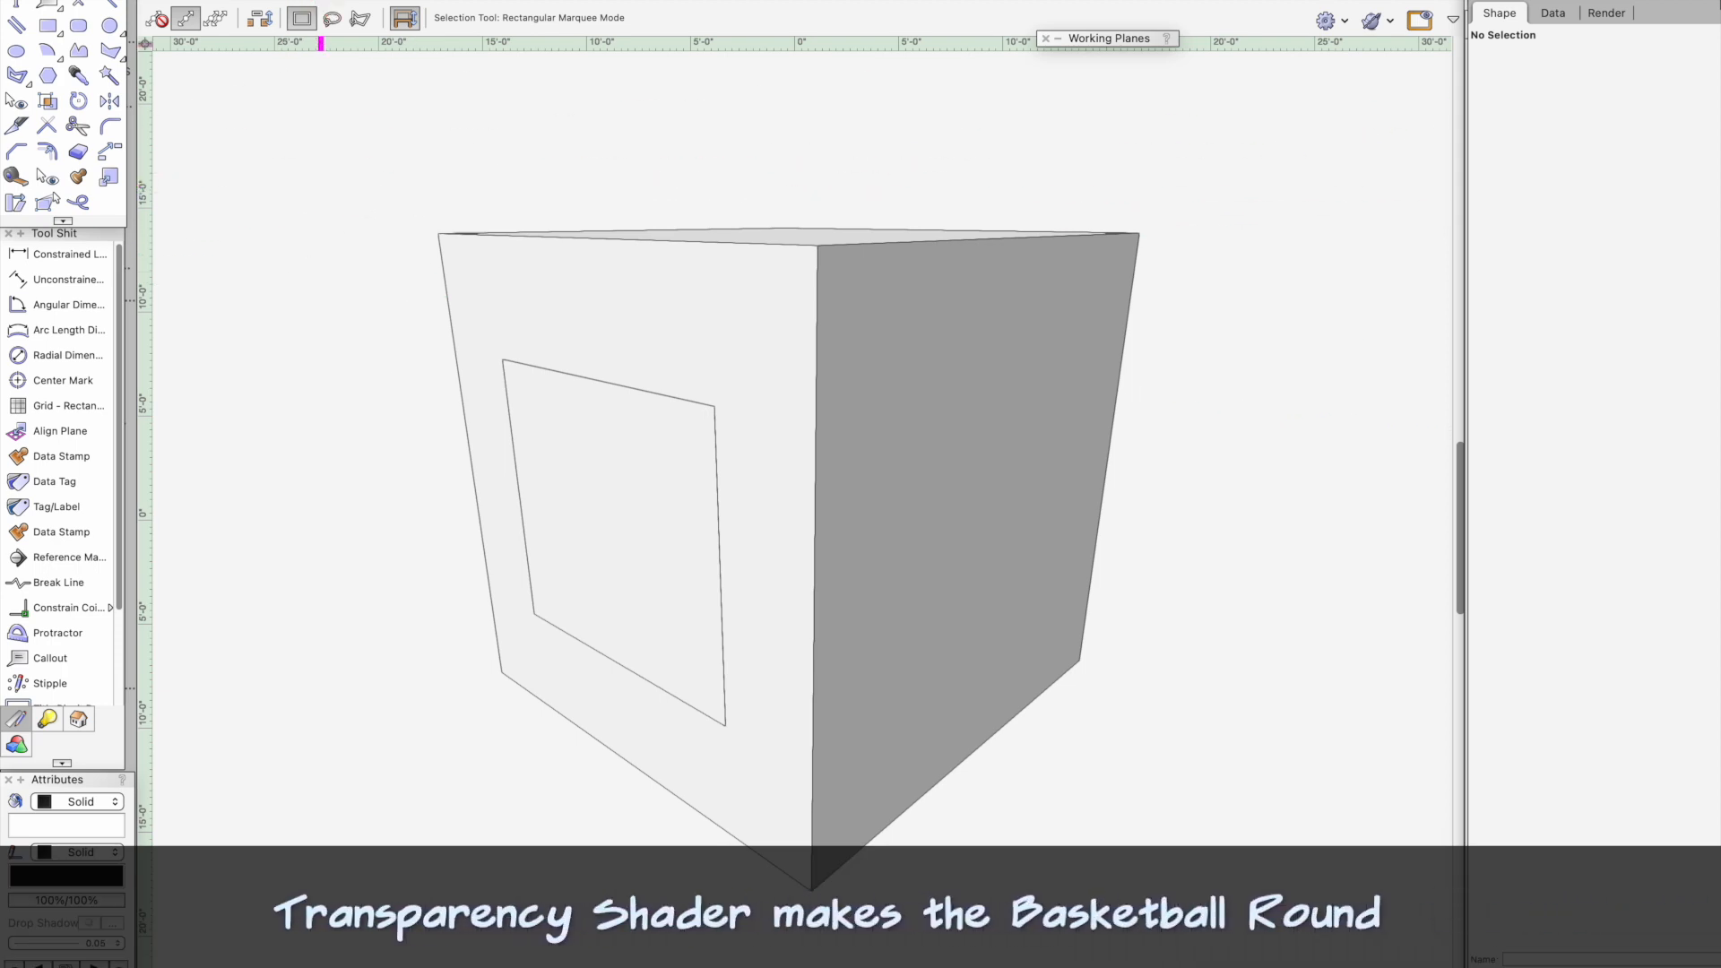
# Step: Turn texture display back on in the OpenGL options for the cube and basketball decal
pyautogui.click(252, 1)
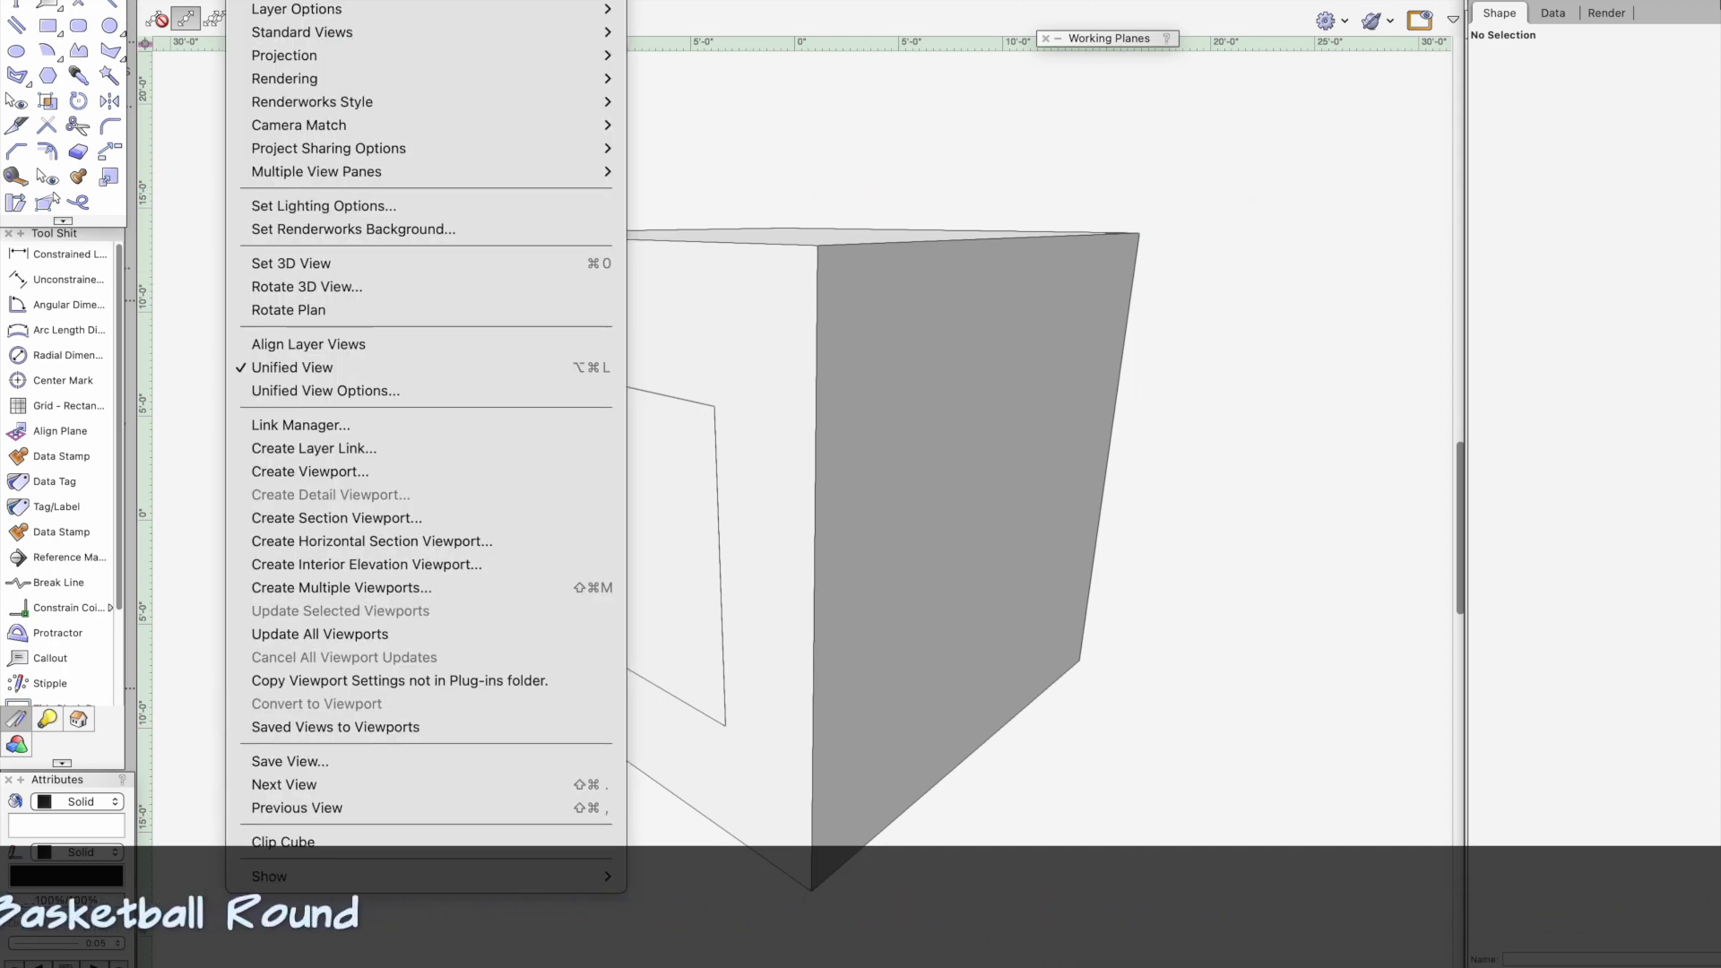
pyautogui.moveTo(332, 81)
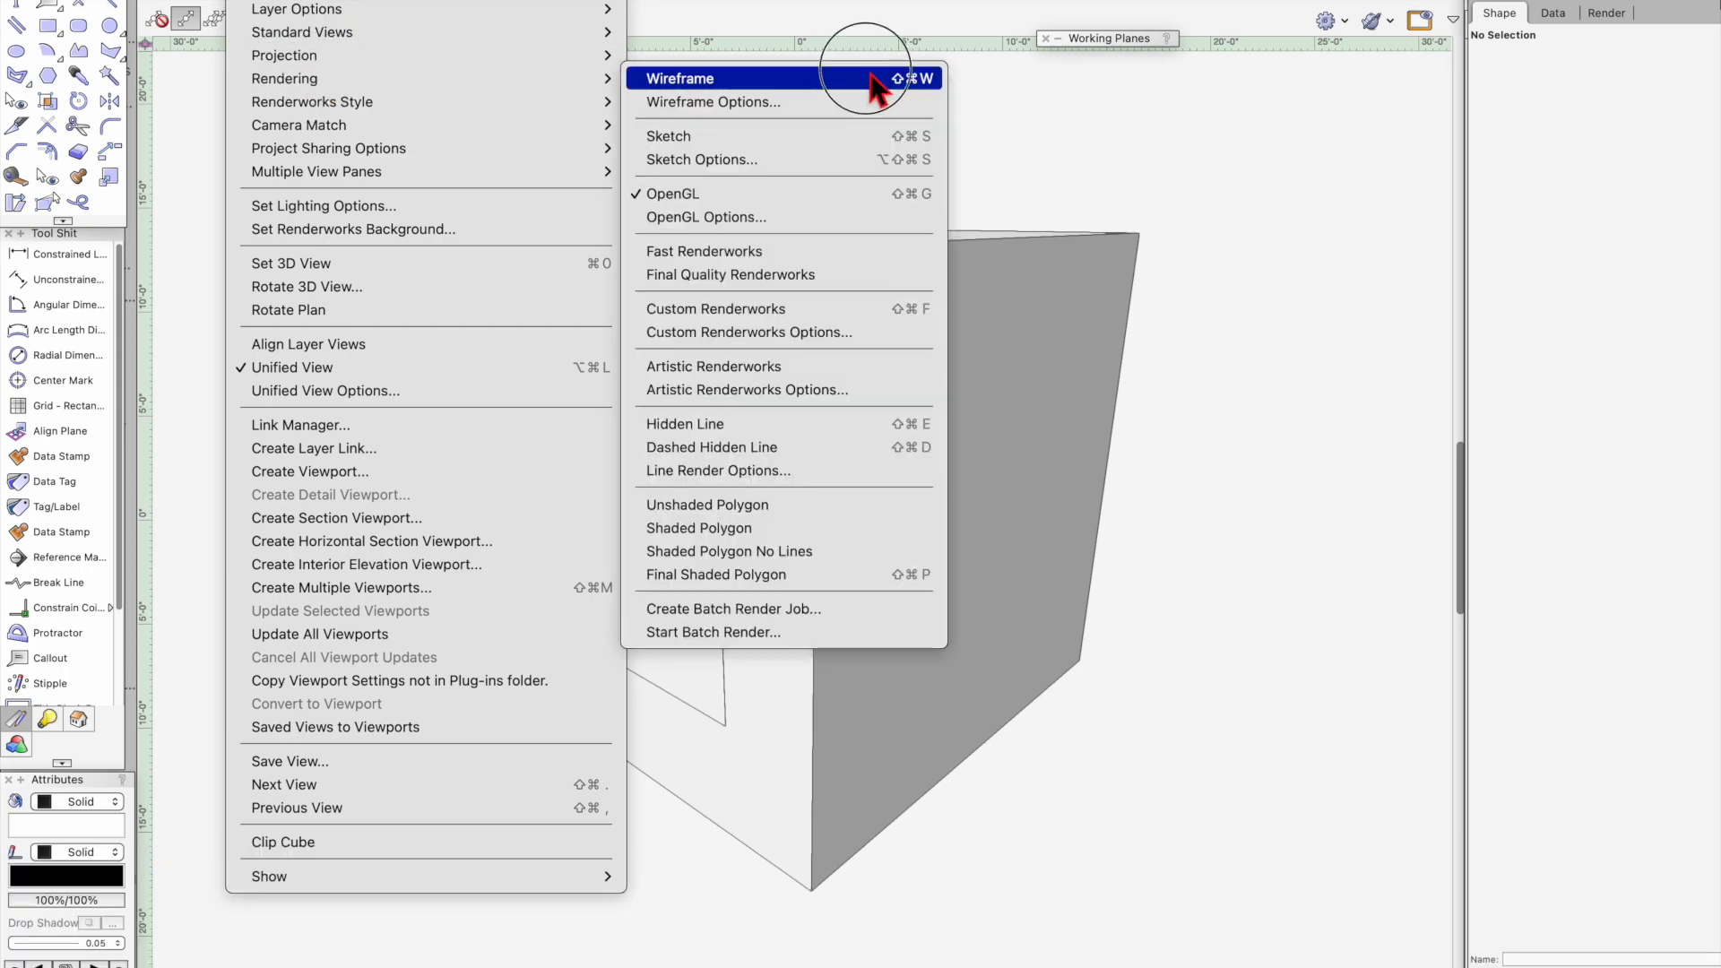
pyautogui.click(755, 222)
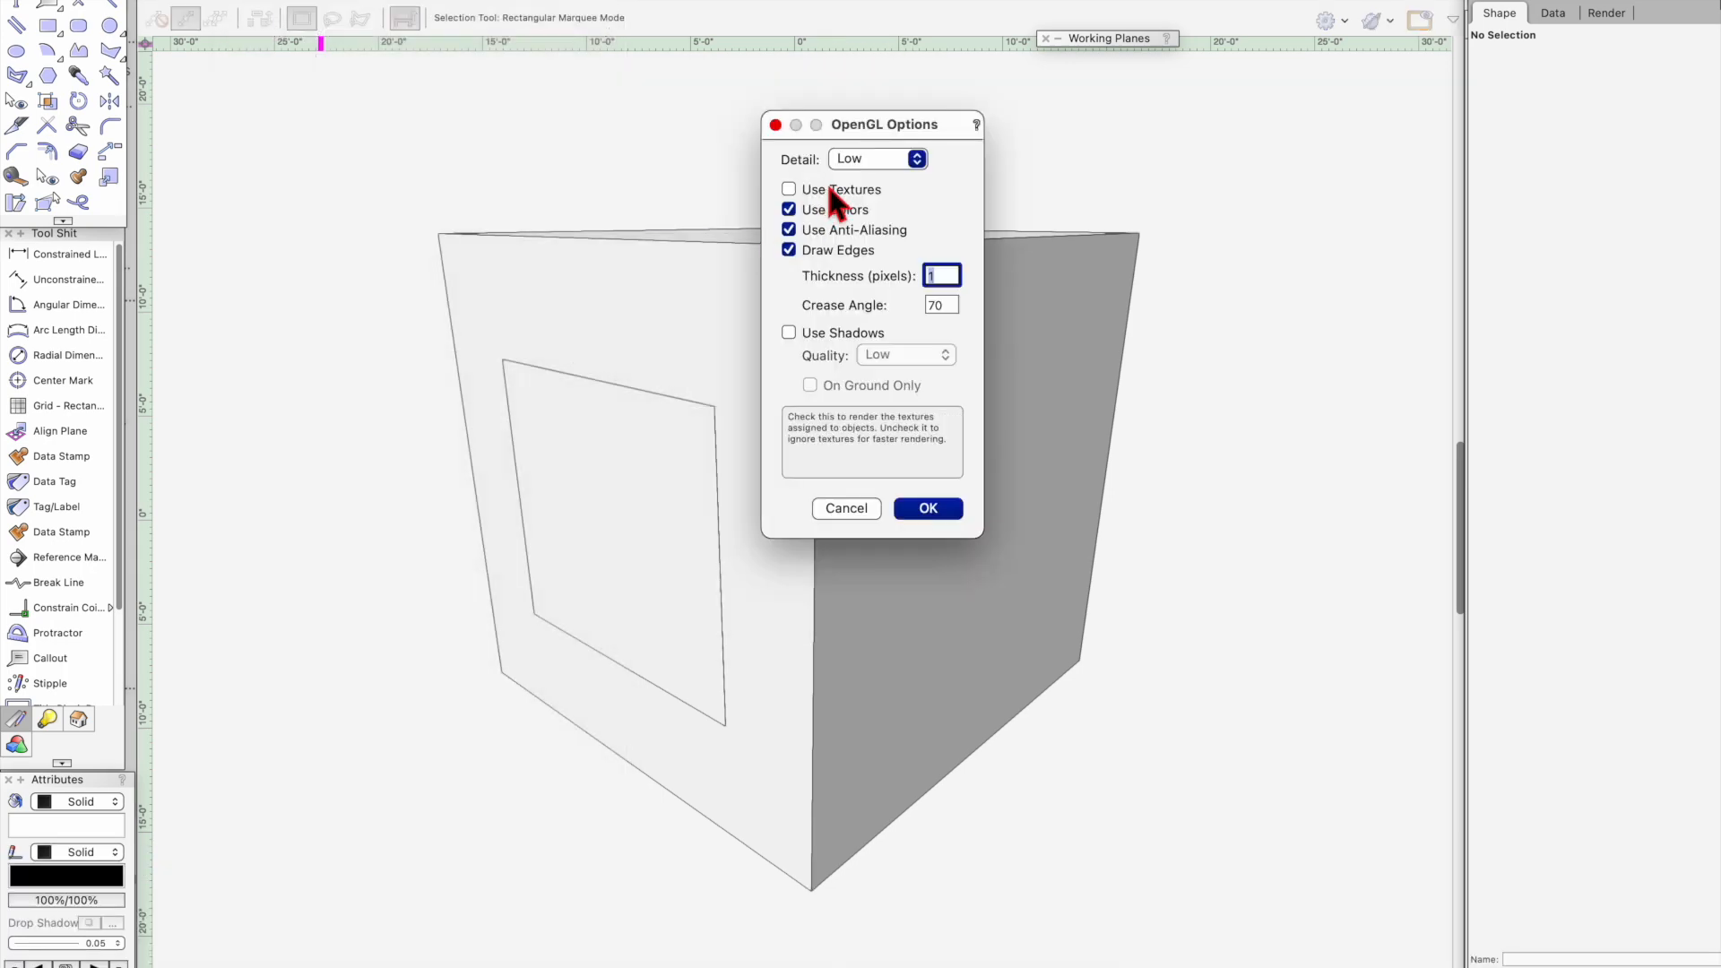
pyautogui.click(789, 189)
pyautogui.click(929, 508)
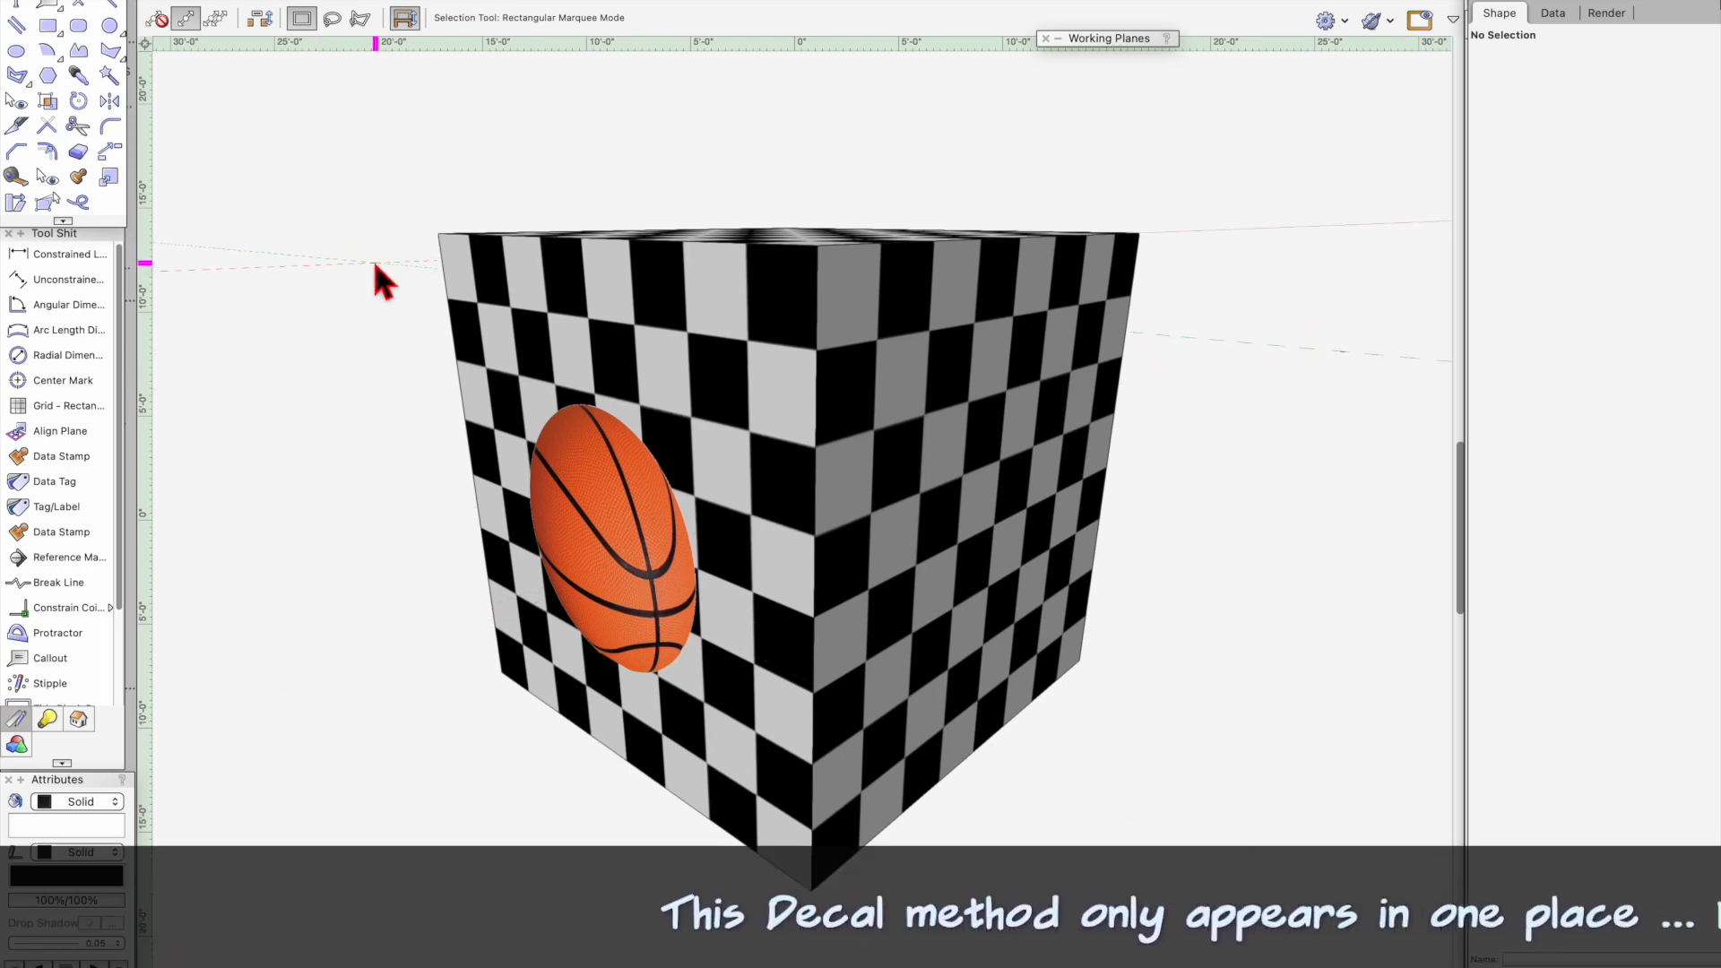
# Step: Examine the image mask and transparent color mask settings of the Basket Ball Texture Shader Mask texture, then close the texture edit and Resource Manager
pyautogui.press('super+r')
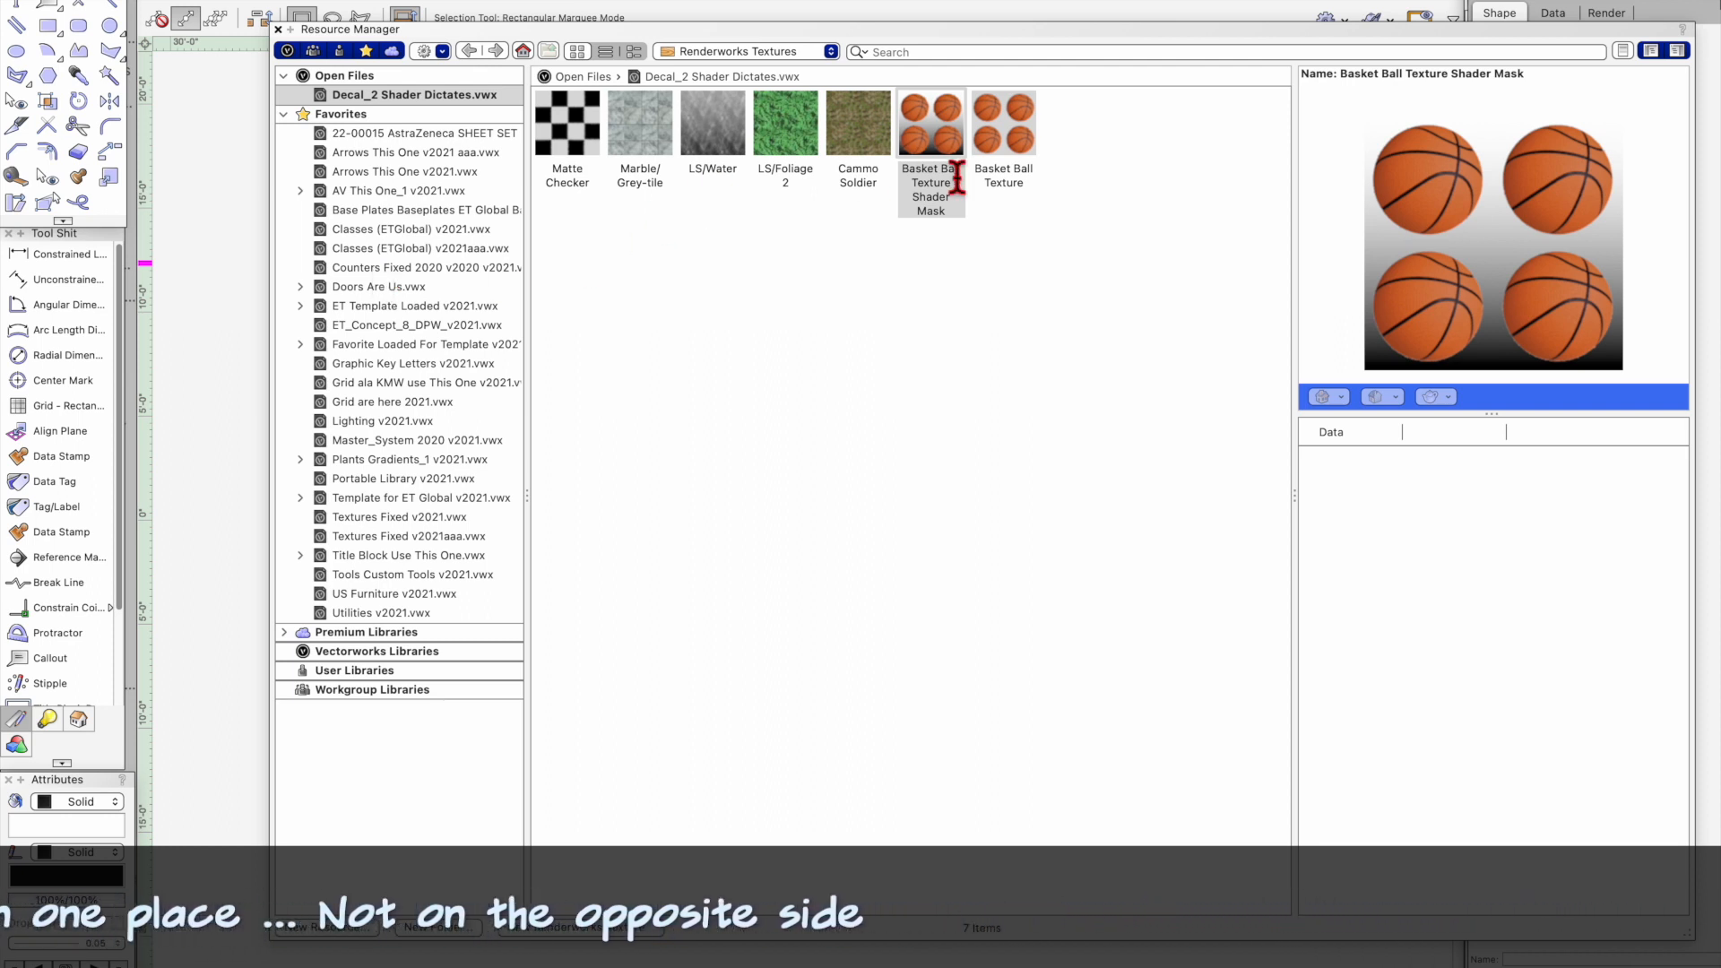
pyautogui.rightClick(939, 125)
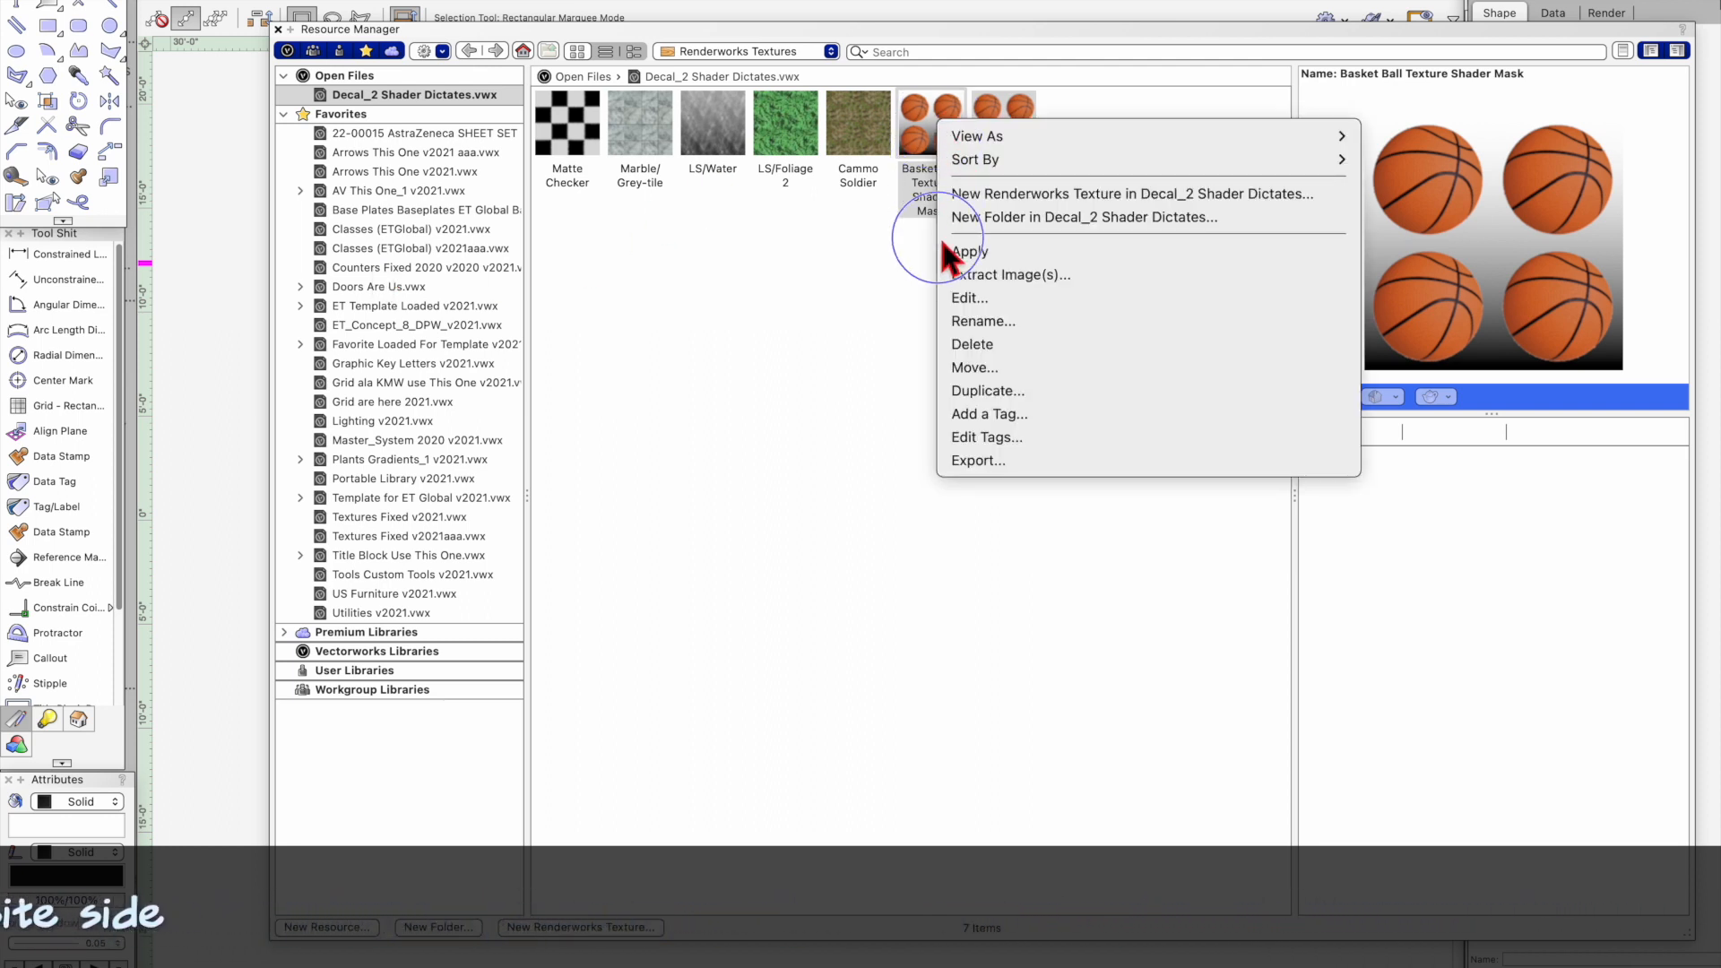
pyautogui.click(968, 301)
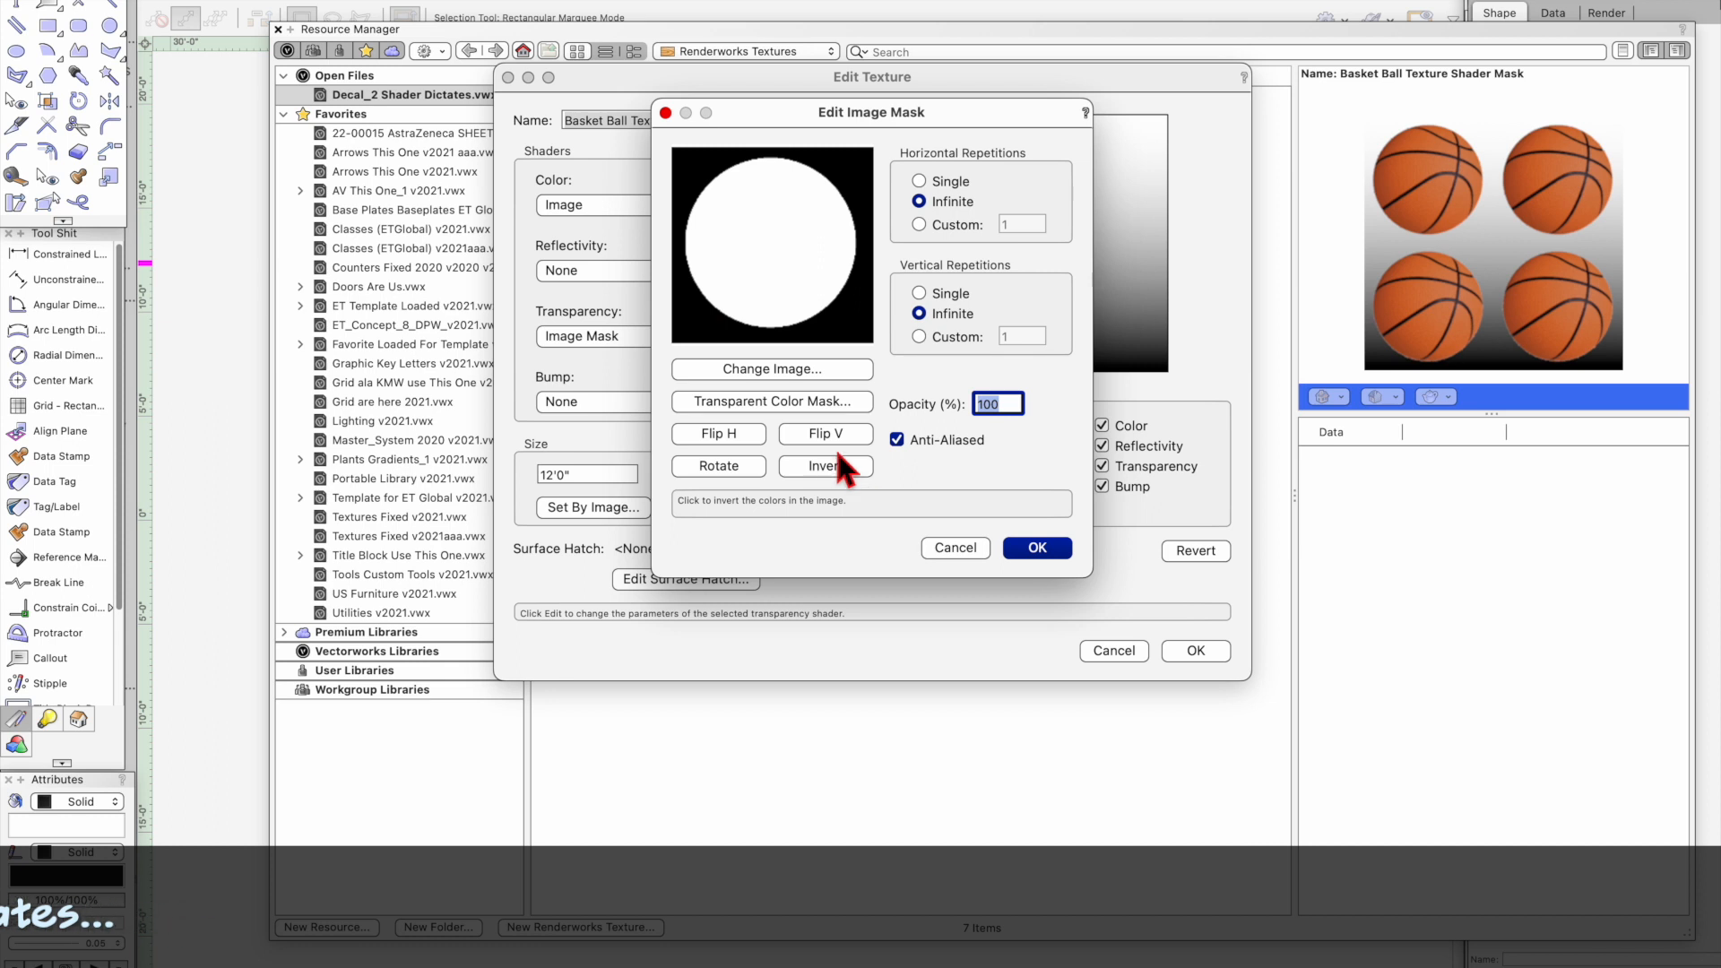
pyautogui.click(768, 400)
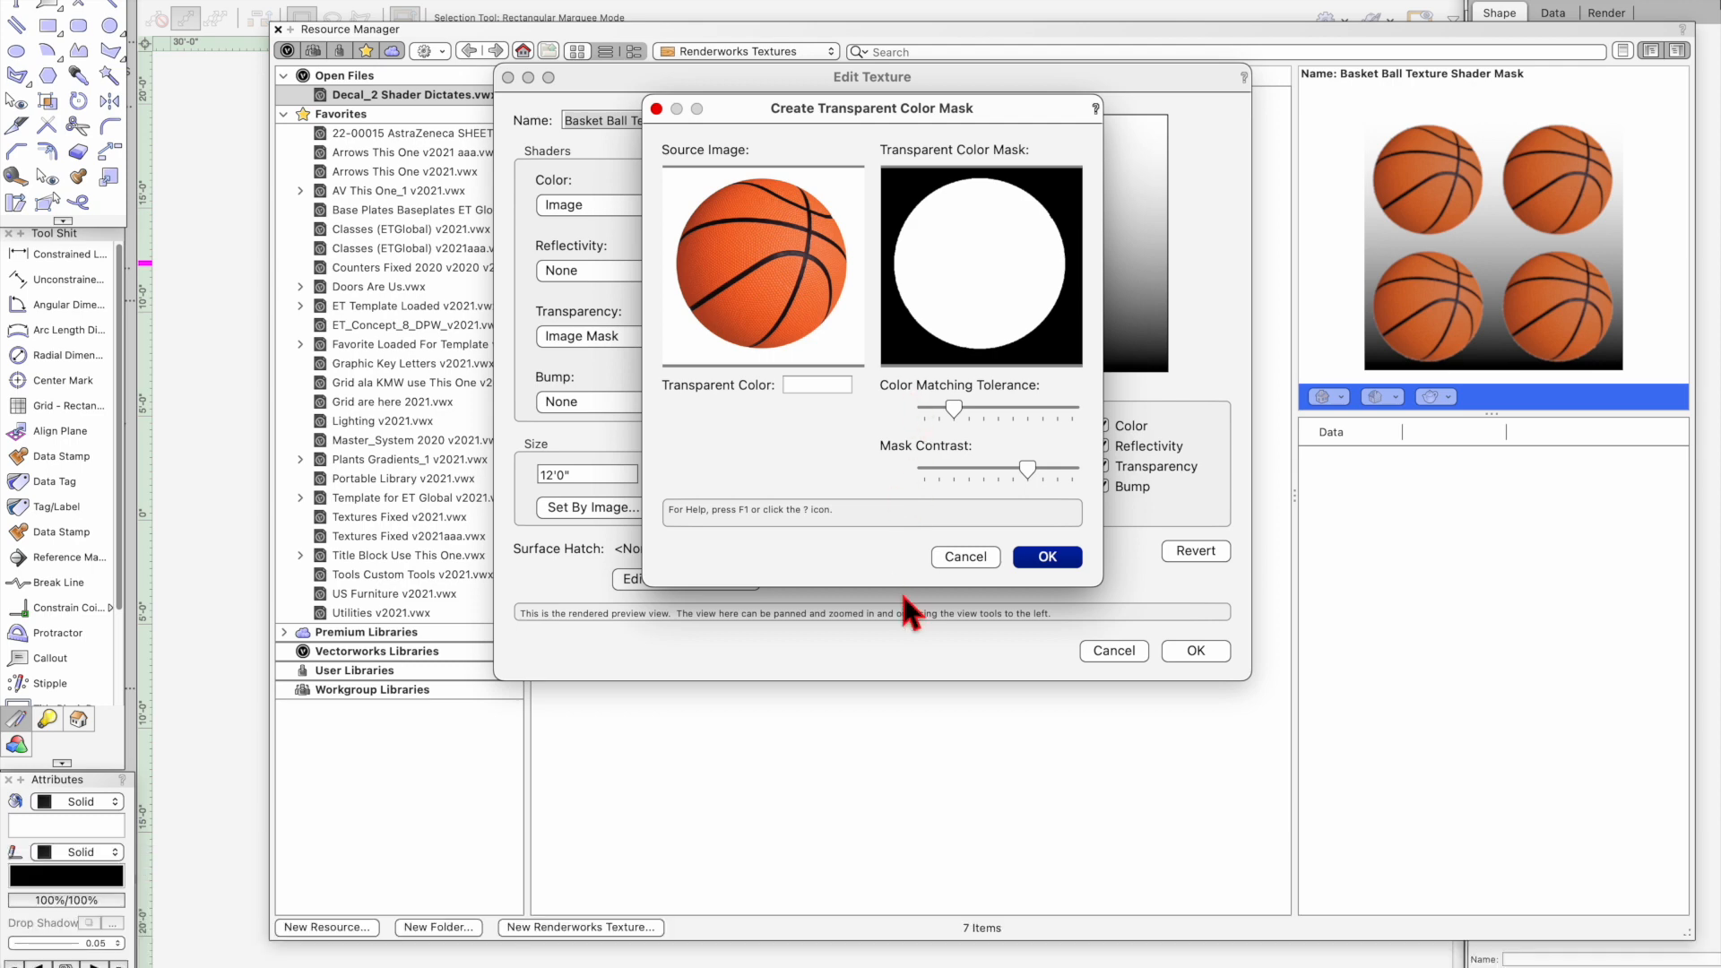
pyautogui.click(1038, 559)
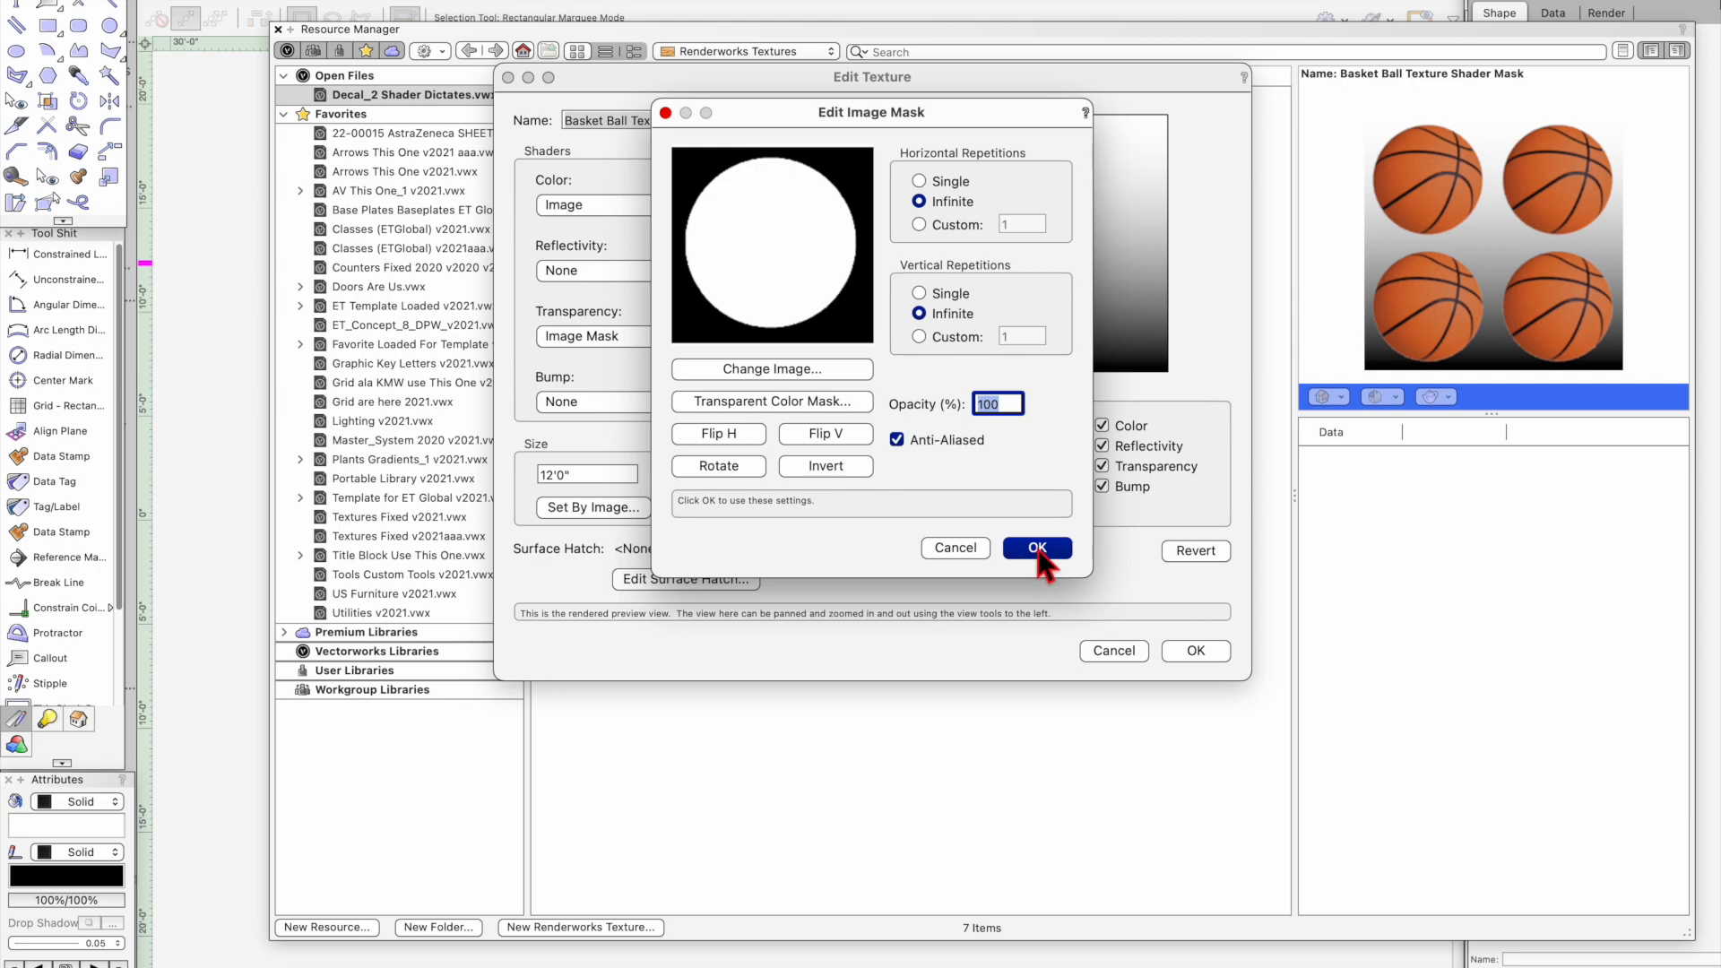
pyautogui.click(1037, 548)
pyautogui.click(1196, 650)
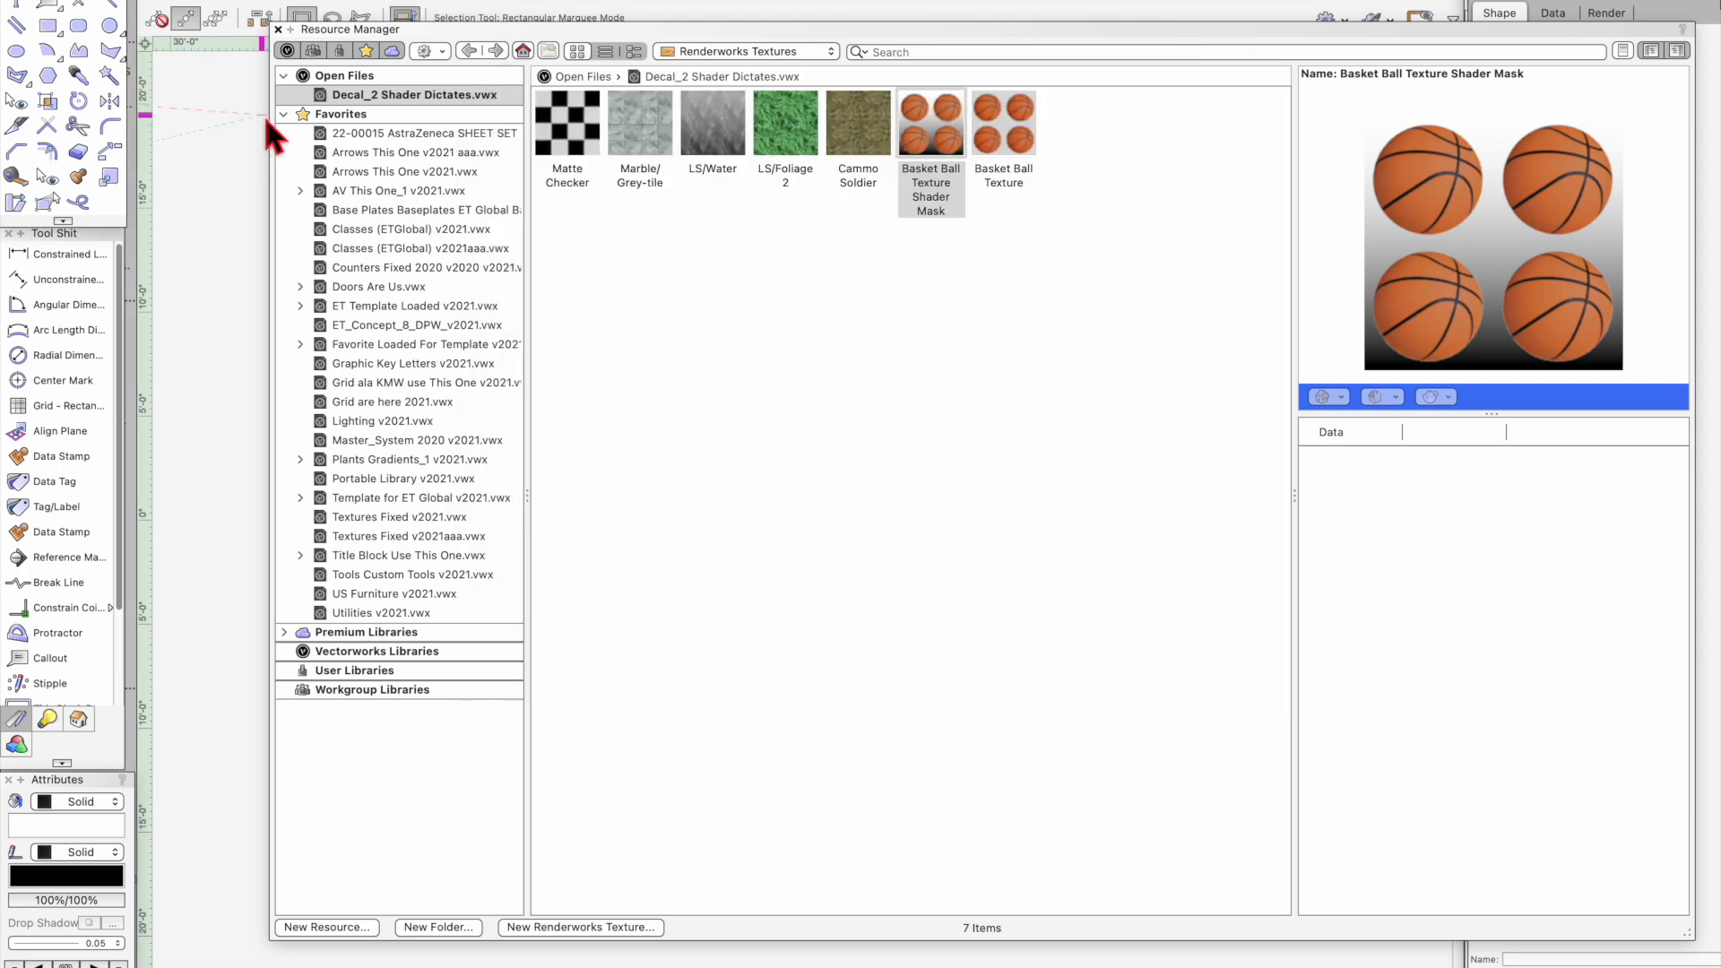
pyautogui.click(278, 29)
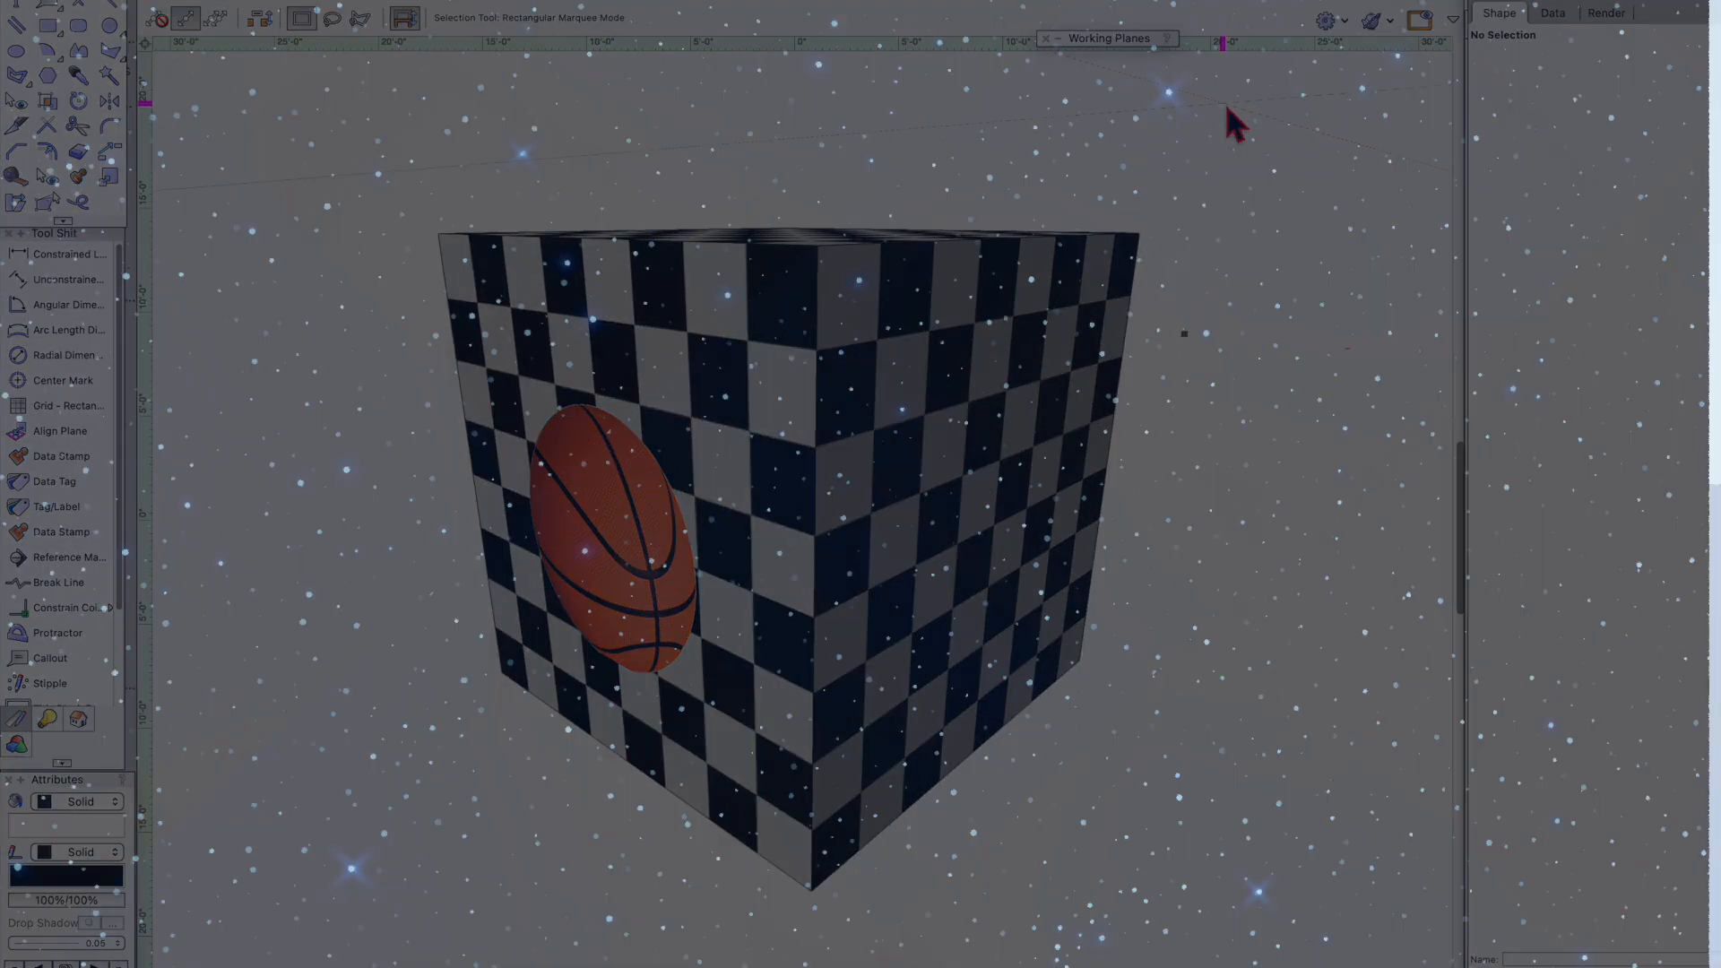